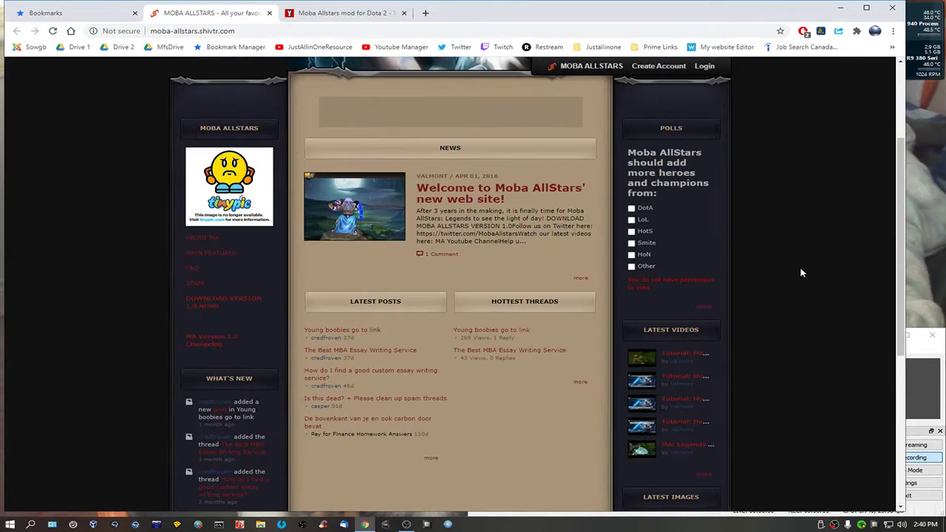
Step: Open the Moddb.com page listed in the Moba AllStars site's links section and close the duplicate mod page tab
{"action": "scroll", "coordinate": [801, 273], "scroll_direction": "up", "scroll_amount": 3}
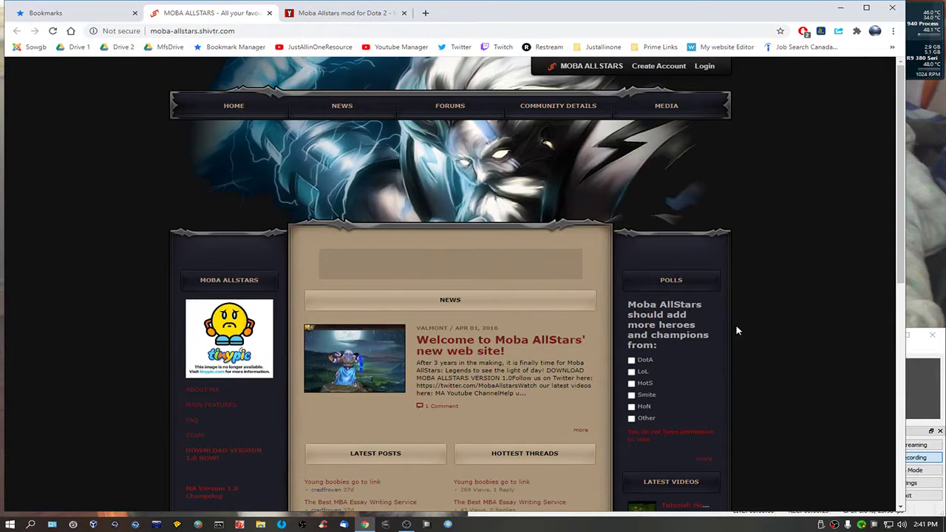
{"action": "scroll", "coordinate": [747, 336], "scroll_direction": "down", "scroll_amount": 1}
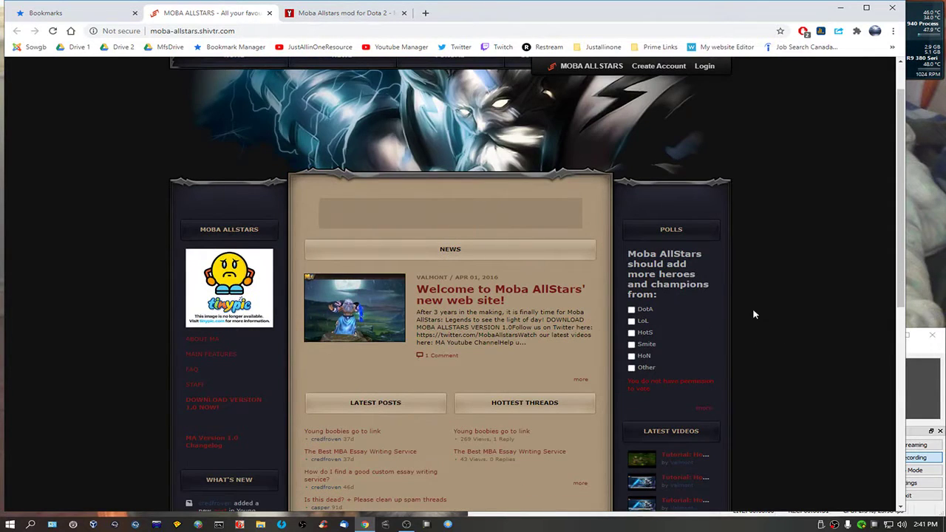
{"action": "scroll", "coordinate": [754, 314], "scroll_direction": "down", "scroll_amount": 2}
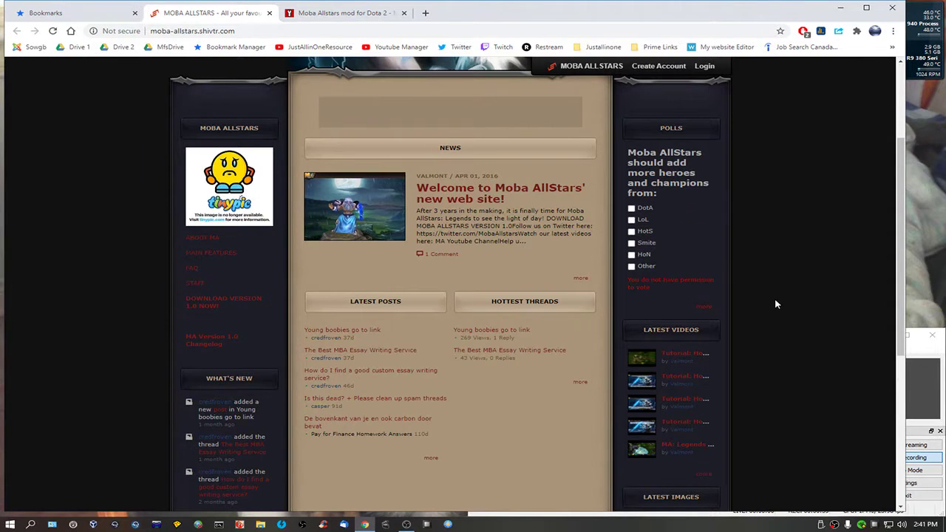
{"action": "scroll", "coordinate": [776, 304], "scroll_direction": "down", "scroll_amount": 1}
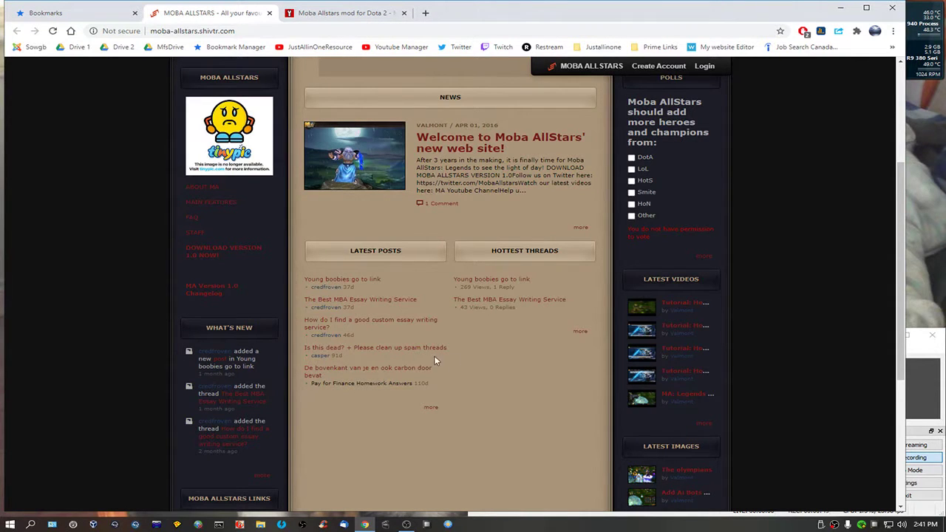
{"action": "scroll", "coordinate": [452, 362], "scroll_direction": "down", "scroll_amount": 1}
{"action": "scroll", "coordinate": [382, 402], "scroll_direction": "down", "scroll_amount": 1}
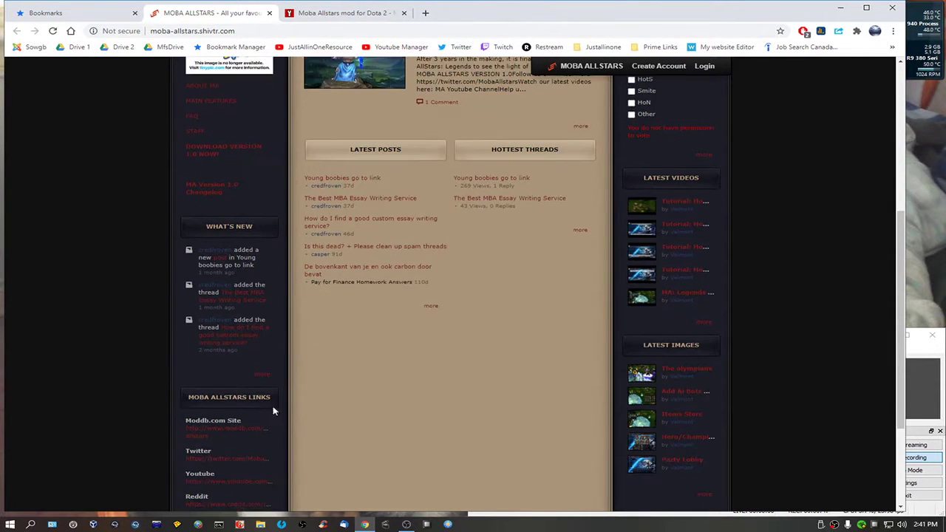
{"action": "scroll", "coordinate": [284, 397], "scroll_direction": "down", "scroll_amount": 1}
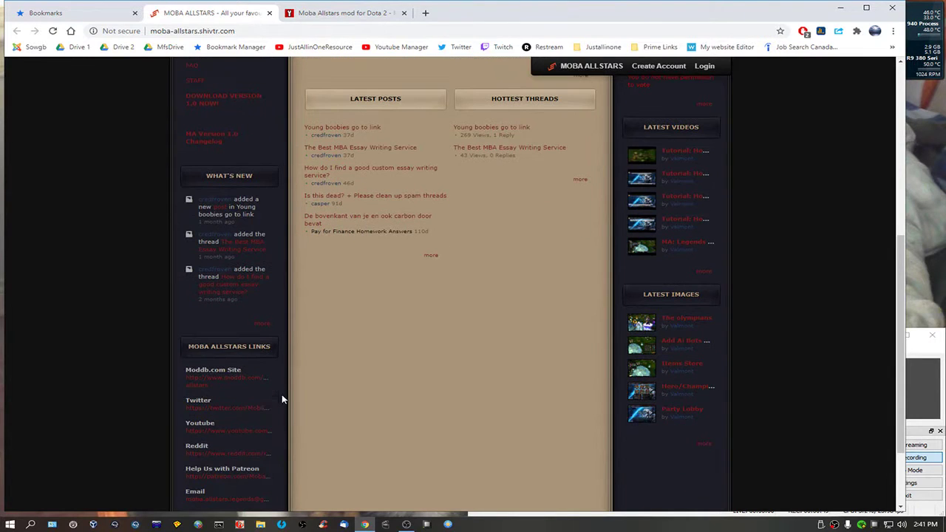
{"action": "left_click", "coordinate": [222, 382]}
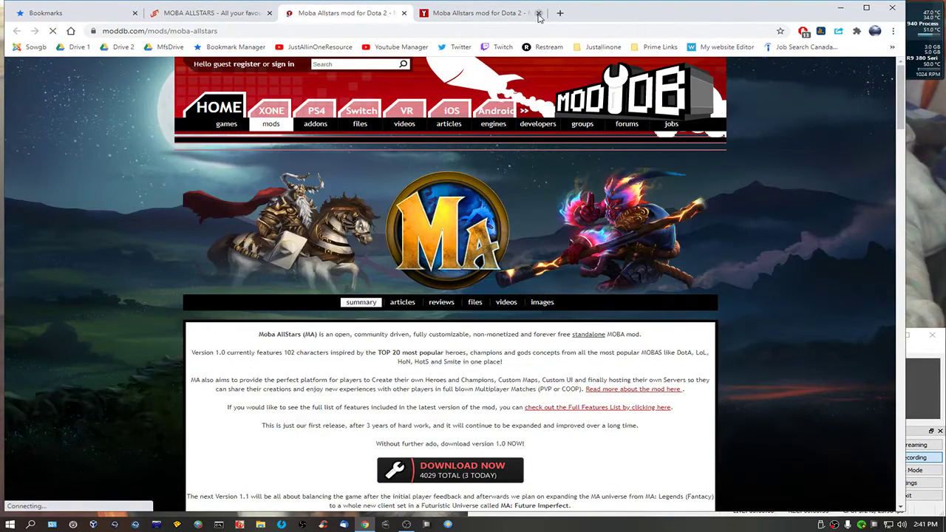
{"action": "left_click", "coordinate": [538, 12]}
Step: Open the version 1.0 file page from the mod summary and request the download of MA_Legends_1.0_Installer.exe
{"action": "scroll", "coordinate": [720, 237], "scroll_direction": "down", "scroll_amount": 1}
{"action": "scroll", "coordinate": [719, 237], "scroll_direction": "down", "scroll_amount": 3}
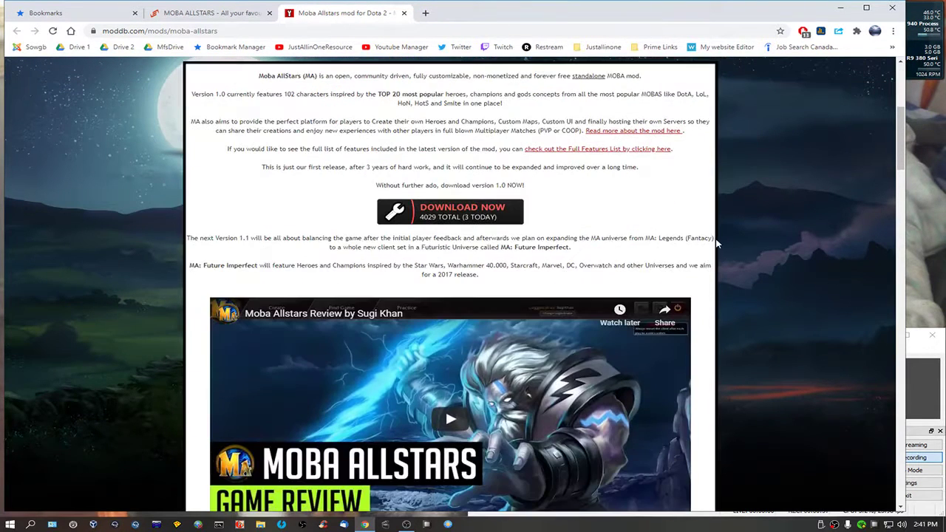
{"action": "left_click", "coordinate": [460, 222]}
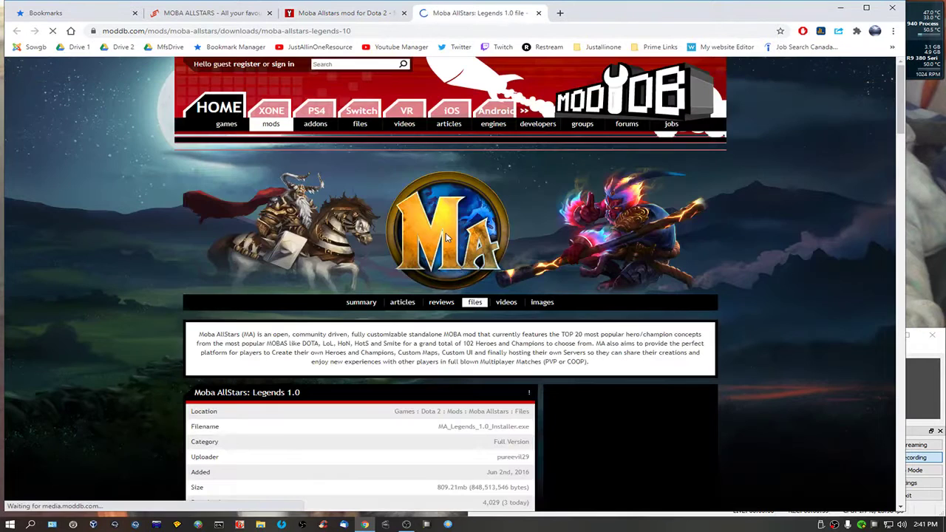
{"action": "scroll", "coordinate": [451, 233], "scroll_direction": "down", "scroll_amount": 4}
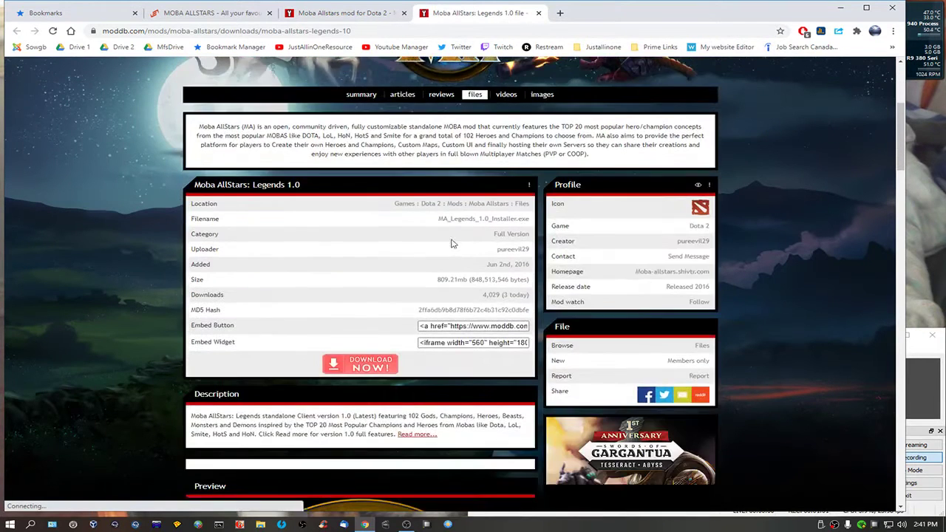
{"action": "scroll", "coordinate": [452, 250], "scroll_direction": "down", "scroll_amount": 1}
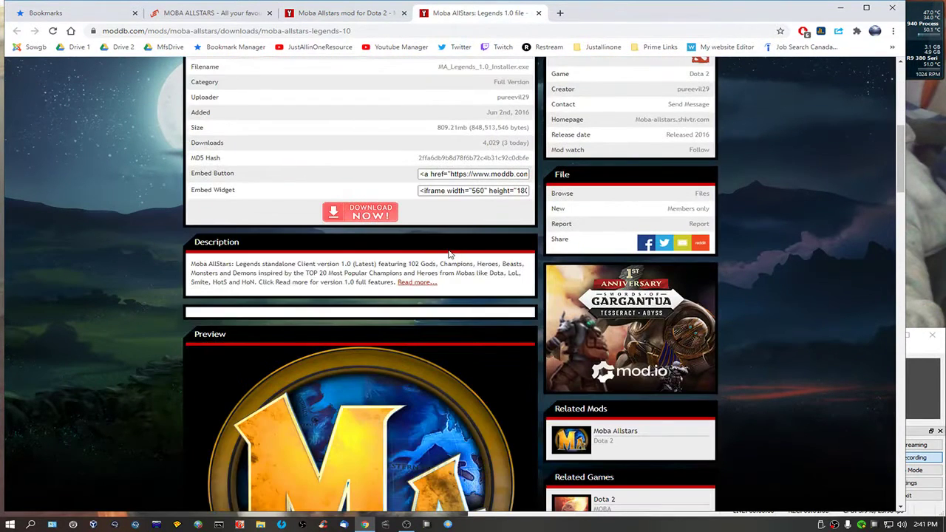
{"action": "left_click", "coordinate": [371, 214]}
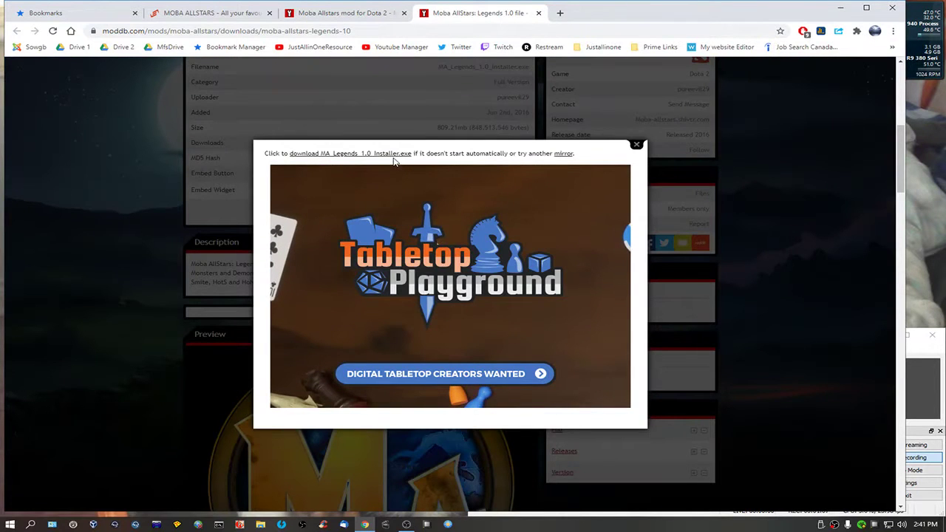
Step: Save MA_Legends_1.0_Installer.exe in the Downloads folder on AppleDrive (D:) and dismiss the download popup
{"action": "left_click", "coordinate": [398, 154]}
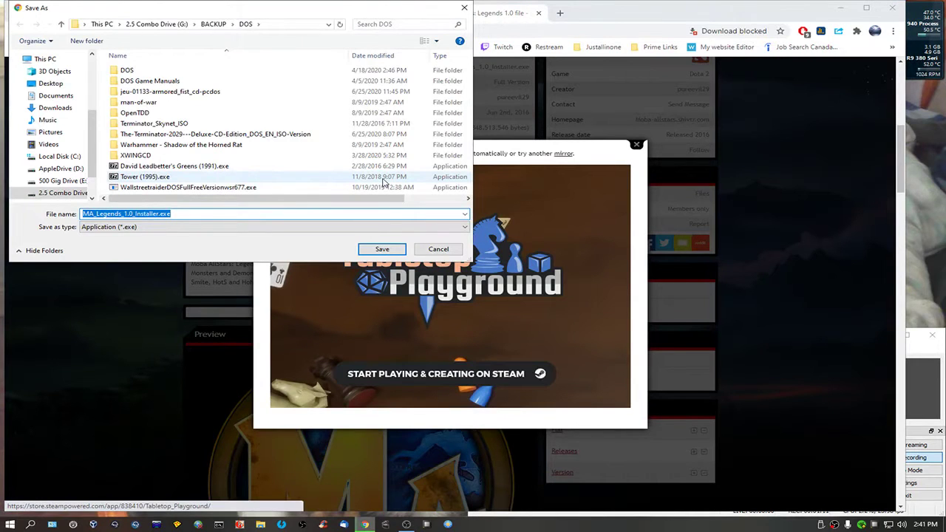
{"action": "left_click", "coordinate": [102, 24]}
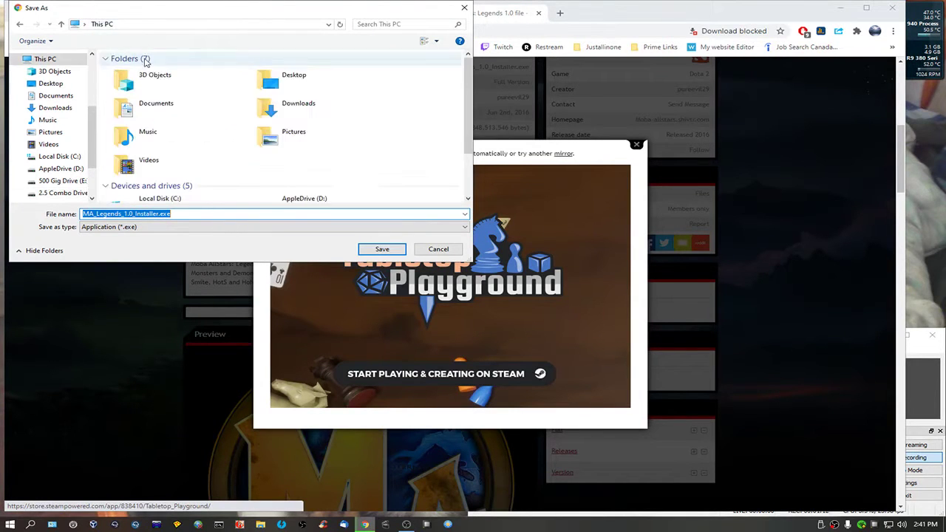
{"action": "scroll", "coordinate": [157, 70], "scroll_direction": "down", "scroll_amount": 2}
{"action": "double_click", "coordinate": [266, 127]}
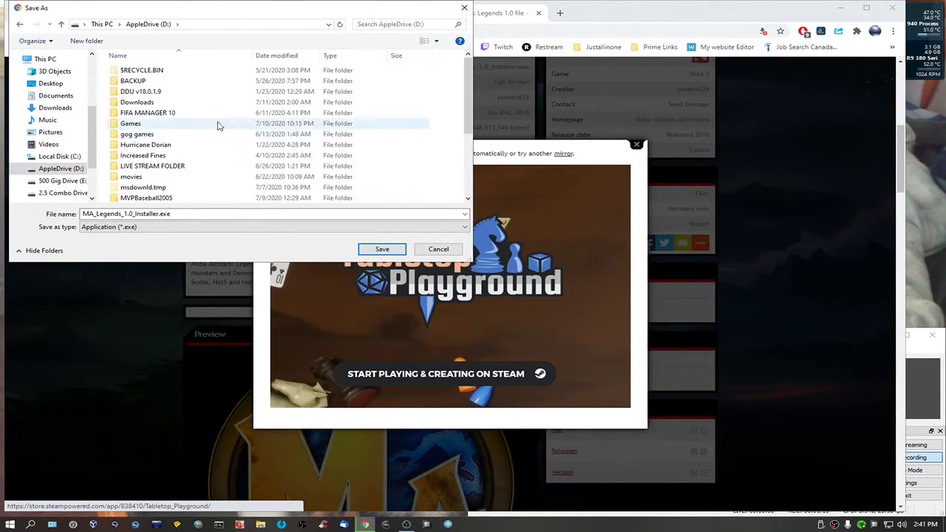
{"action": "double_click", "coordinate": [138, 103]}
{"action": "left_click", "coordinate": [380, 249]}
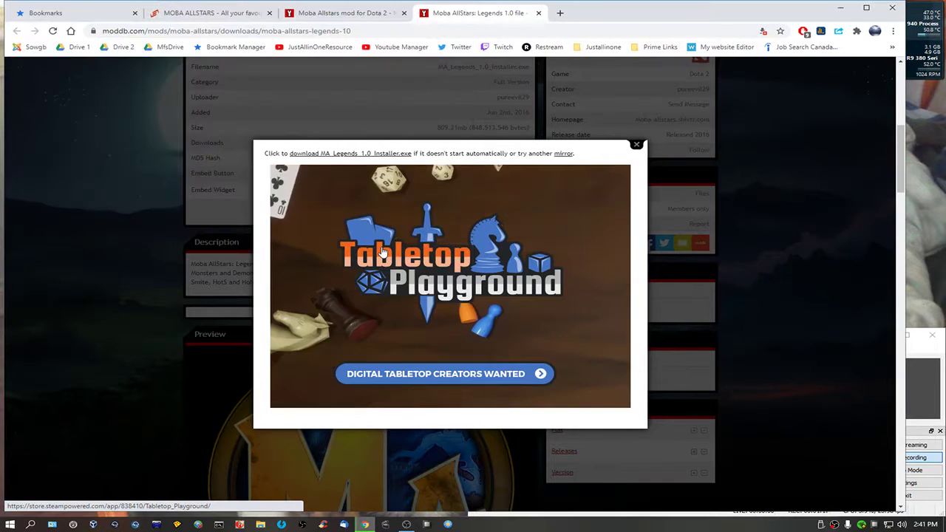
{"action": "left_click", "coordinate": [637, 143]}
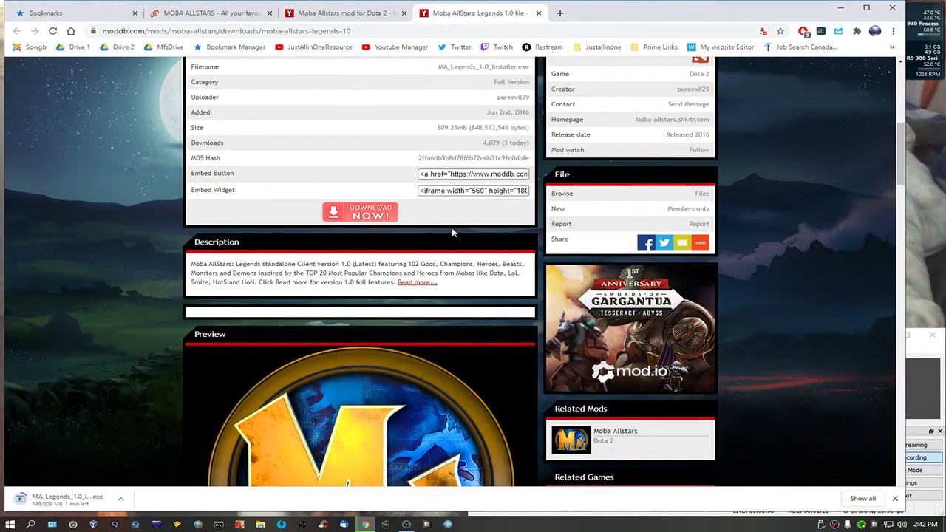
{"action": "left_click", "coordinate": [919, 383]}
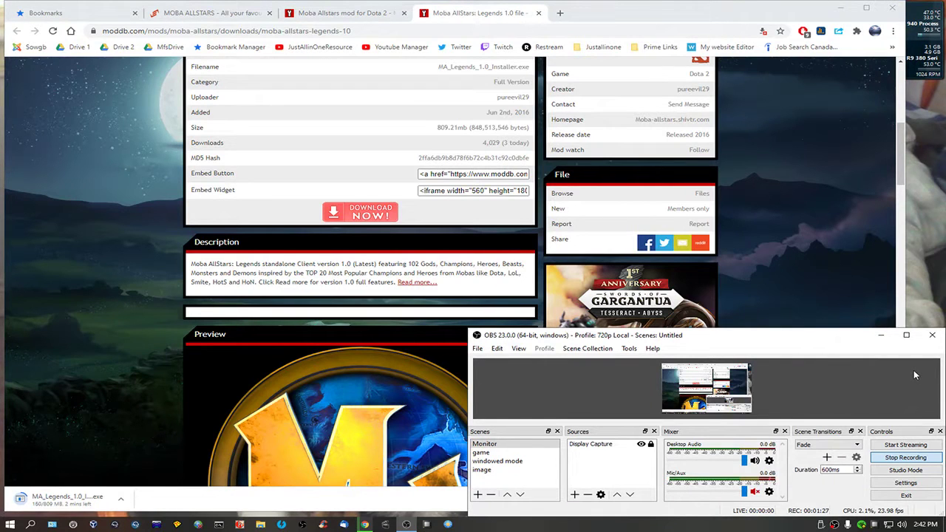
{"action": "left_click", "coordinate": [769, 24]}
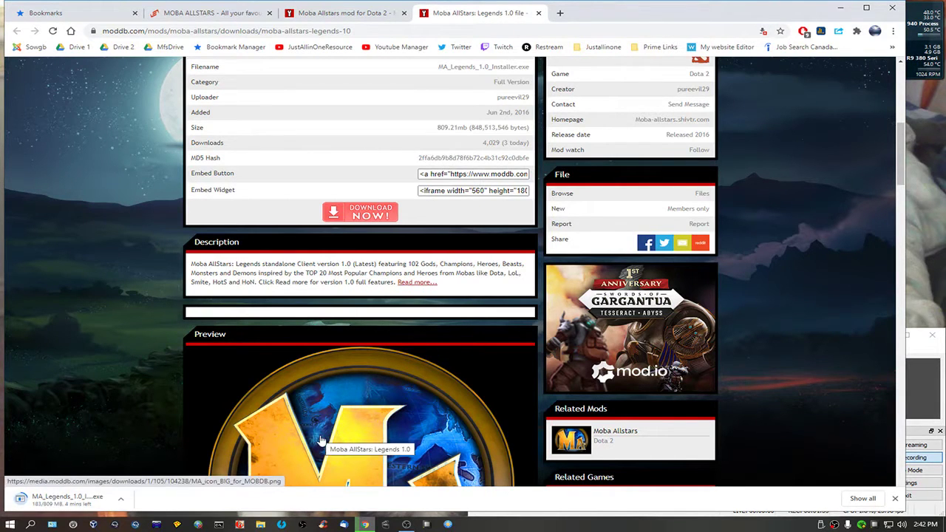
Step: Examine the Windows Sandbox entry among the Windows optional features, and close Windows Features and Programs and Features without changing anything
{"action": "left_click", "coordinate": [54, 524]}
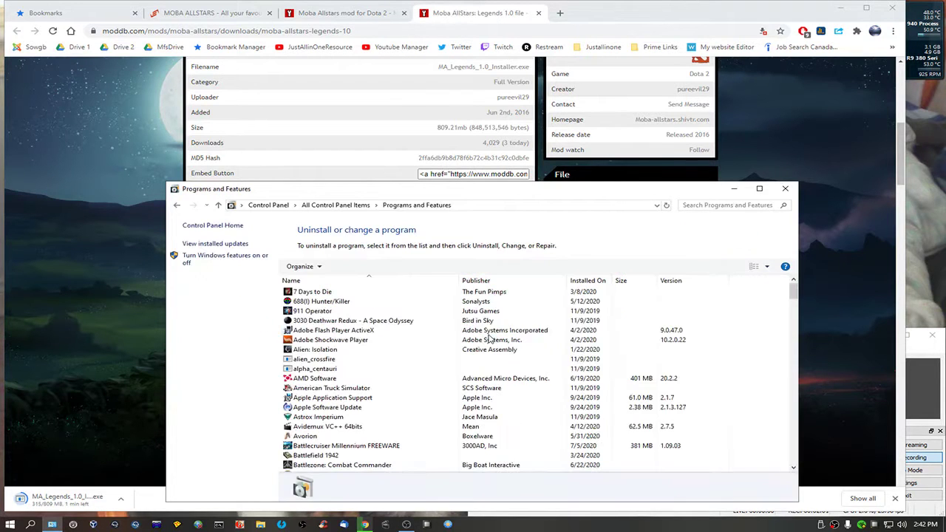
{"action": "left_click", "coordinate": [229, 264]}
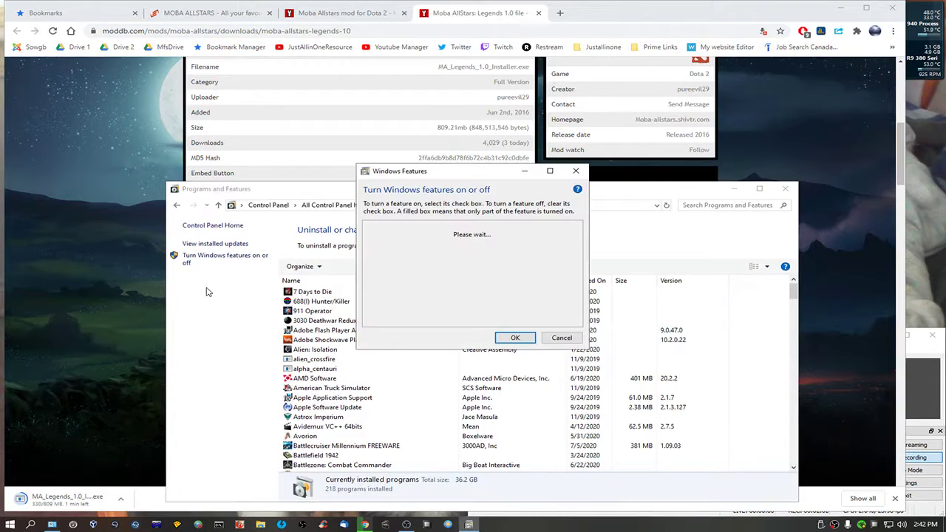
{"action": "scroll", "coordinate": [498, 297], "scroll_direction": "down", "scroll_amount": 3}
{"action": "scroll", "coordinate": [492, 299], "scroll_direction": "down", "scroll_amount": 6}
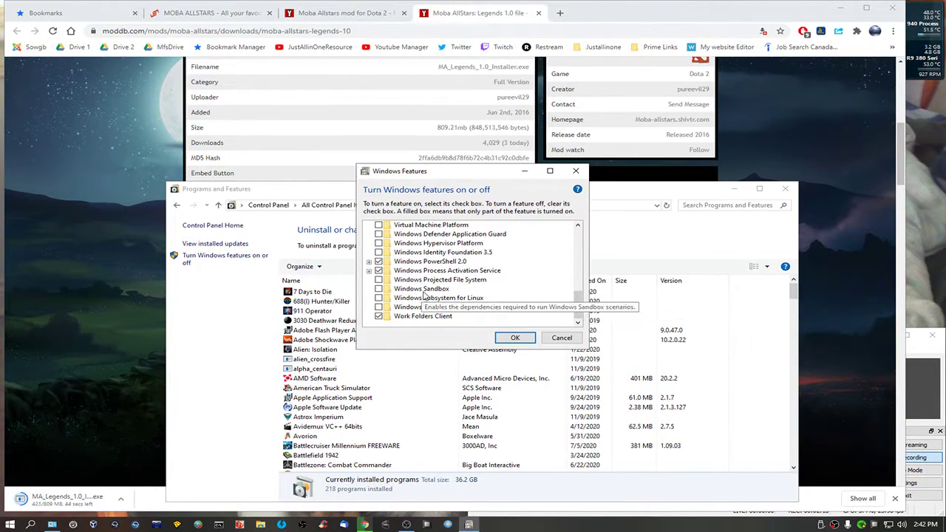
{"action": "left_click", "coordinate": [560, 338]}
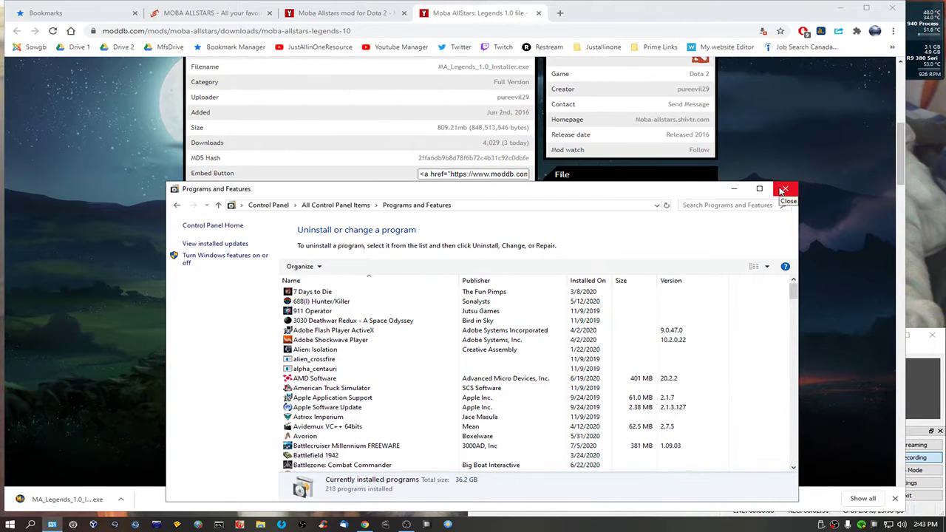
{"action": "left_click", "coordinate": [783, 190]}
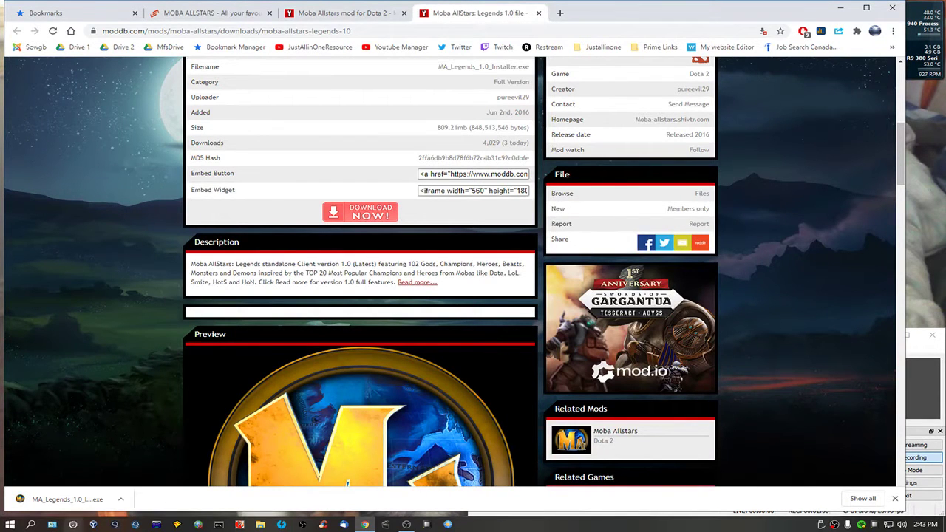
Step: Close the file page and the browser, and open the D:\Downloads folder in FreeCommander
{"action": "left_click", "coordinate": [538, 13]}
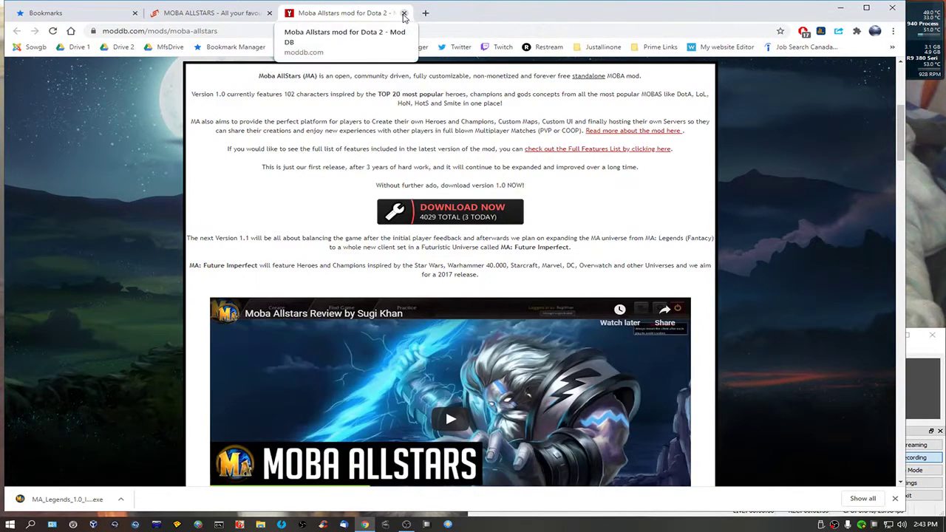
{"action": "left_click", "coordinate": [893, 7]}
{"action": "left_click", "coordinate": [447, 524]}
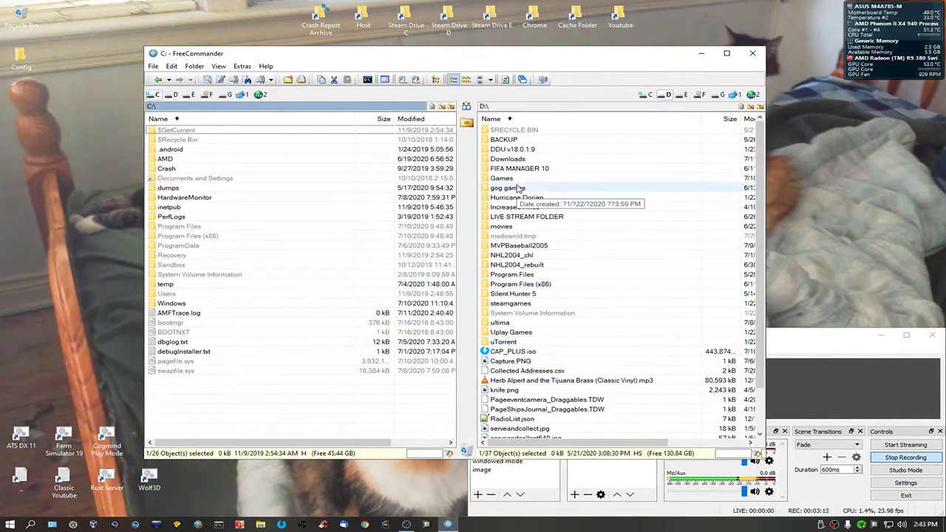
{"action": "left_click", "coordinate": [520, 161]}
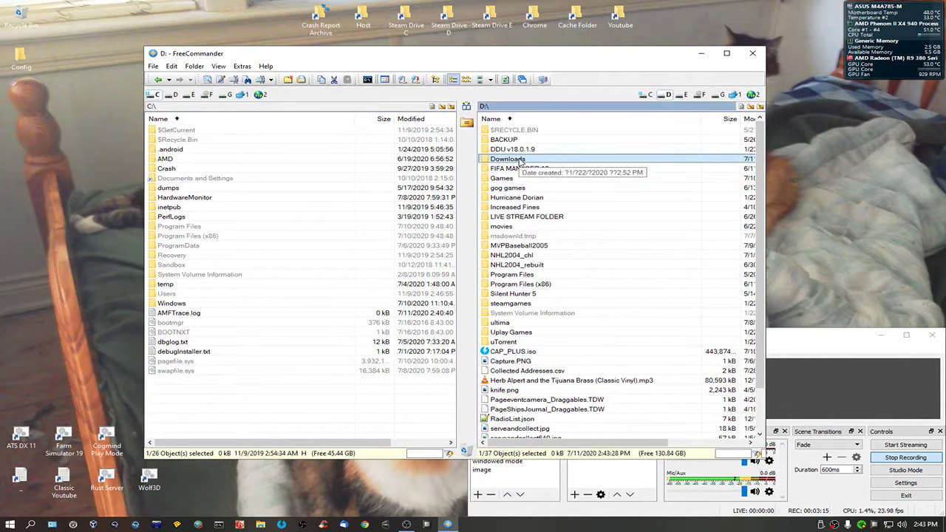
{"action": "double_click", "coordinate": [582, 160]}
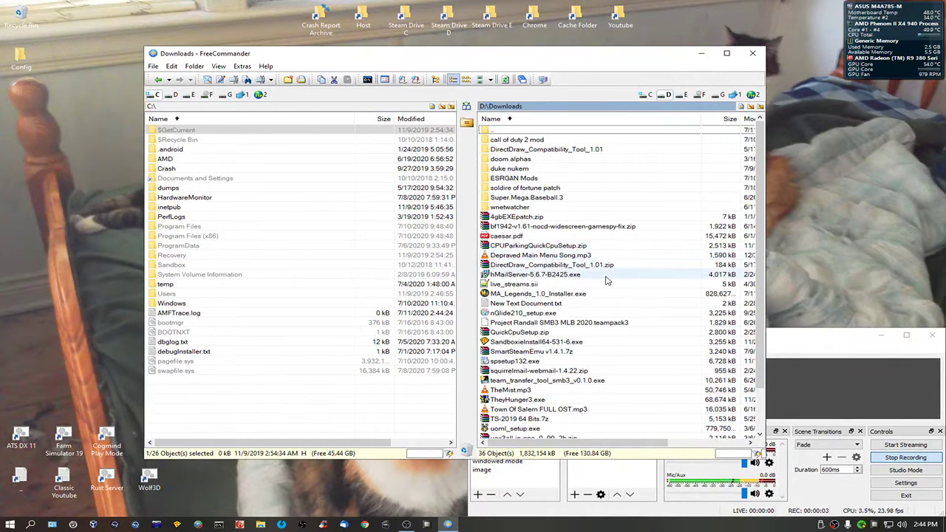
Step: Run MA_Legends_1.0_Installer.exe sandboxed in DefaultBox, allowing it past the security warning, and close FreeCommander
{"action": "scroll", "coordinate": [605, 281], "scroll_direction": "down", "scroll_amount": 1}
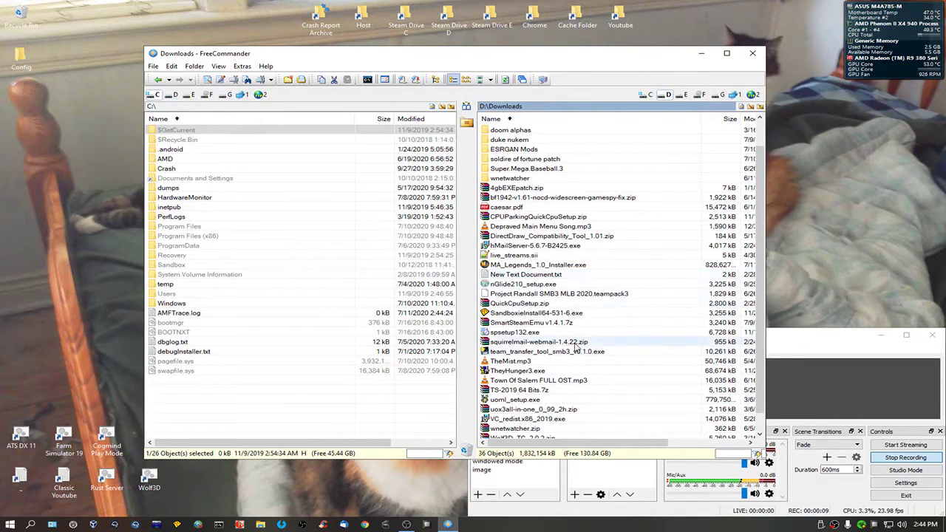
{"action": "scroll", "coordinate": [584, 361], "scroll_direction": "down", "scroll_amount": 1}
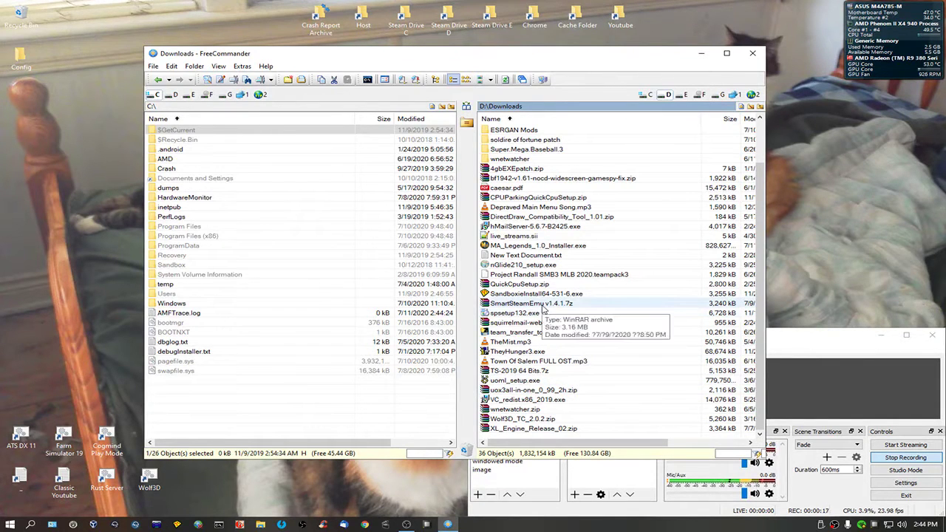
{"action": "left_click", "coordinate": [538, 249]}
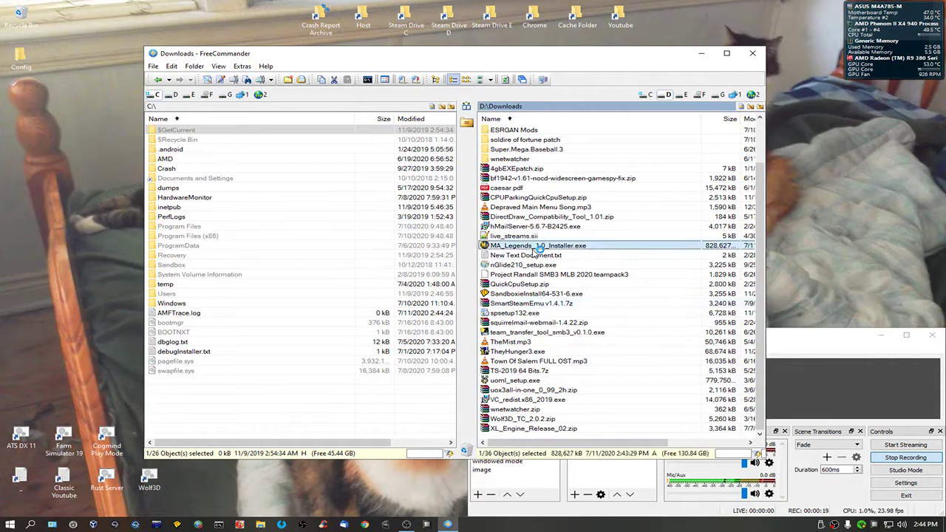
{"action": "right_click", "coordinate": [536, 250]}
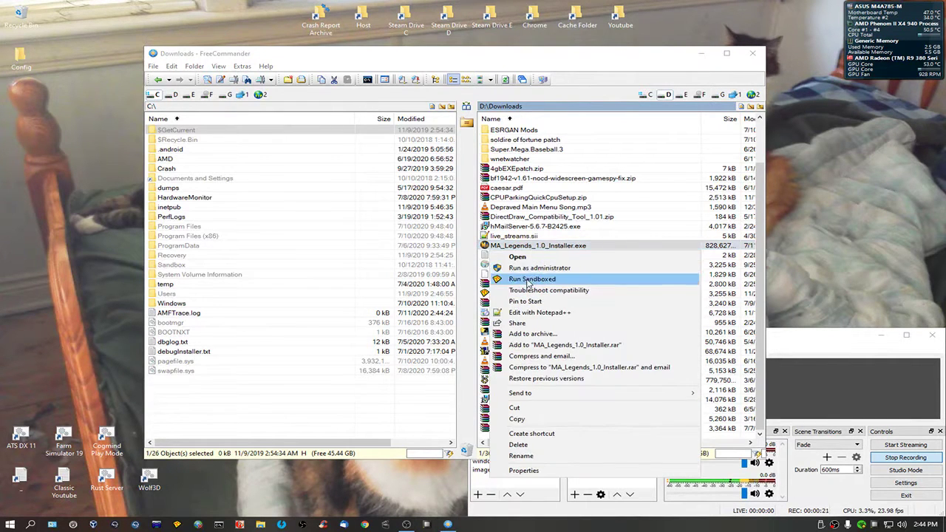
{"action": "left_click", "coordinate": [532, 278]}
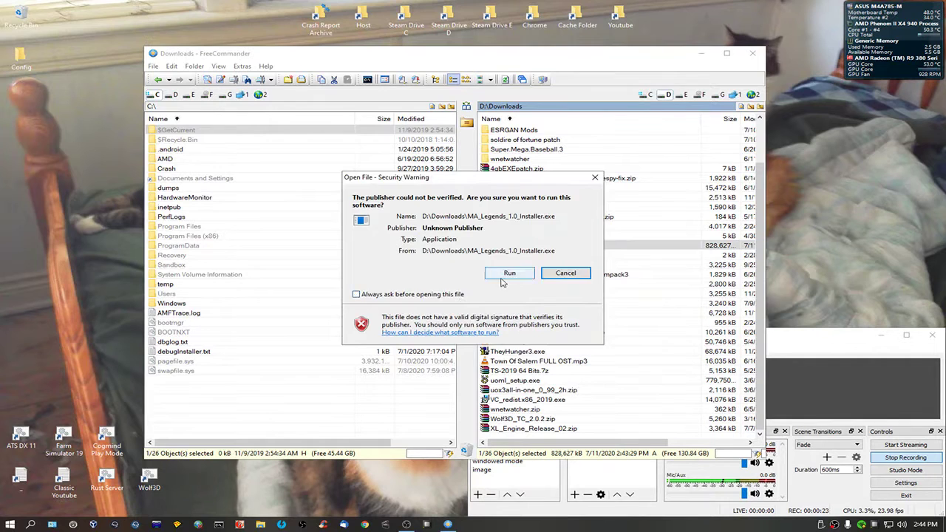
{"action": "left_click", "coordinate": [509, 273]}
{"action": "left_click", "coordinate": [752, 56]}
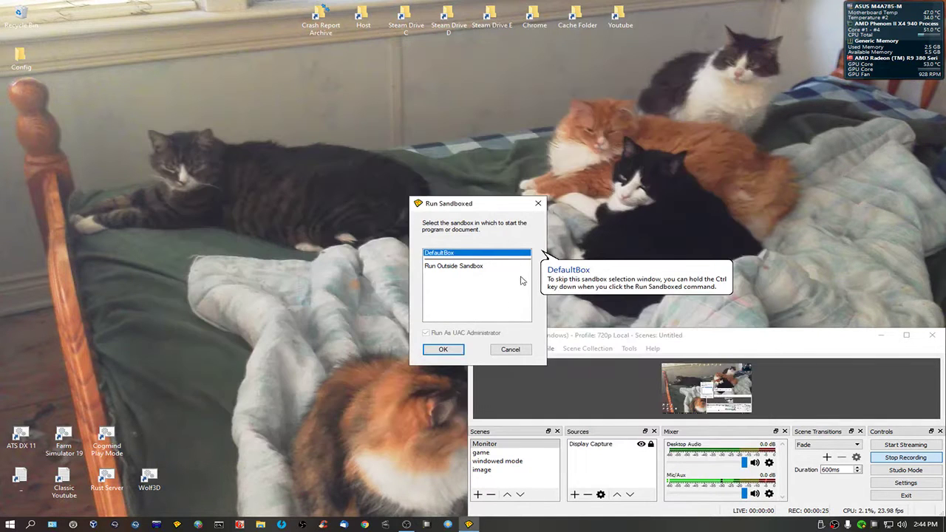
{"action": "left_click", "coordinate": [443, 350]}
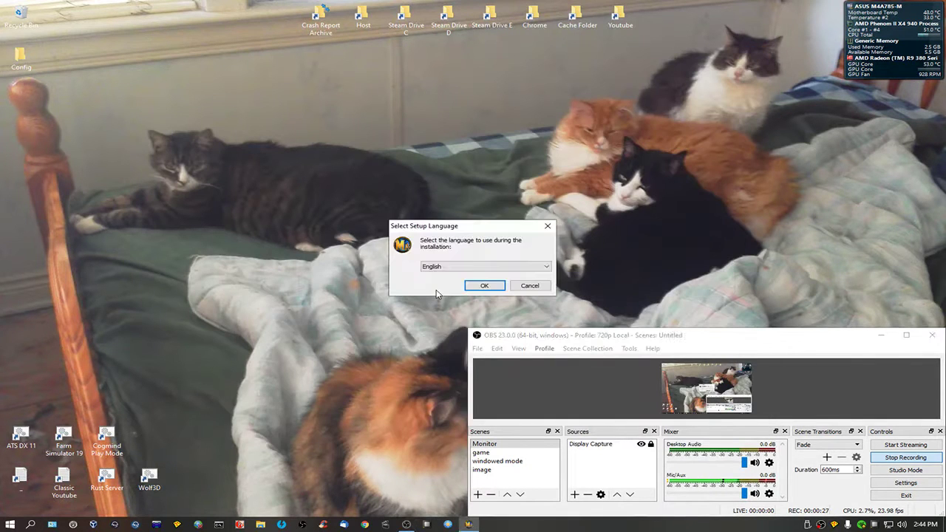
Step: Install Moba AllStars Legends in English to C:\Games\MA Legends 1.0 with the default Start Menu folder and no desktop shortcut, and finish setup
{"action": "left_click", "coordinate": [473, 288]}
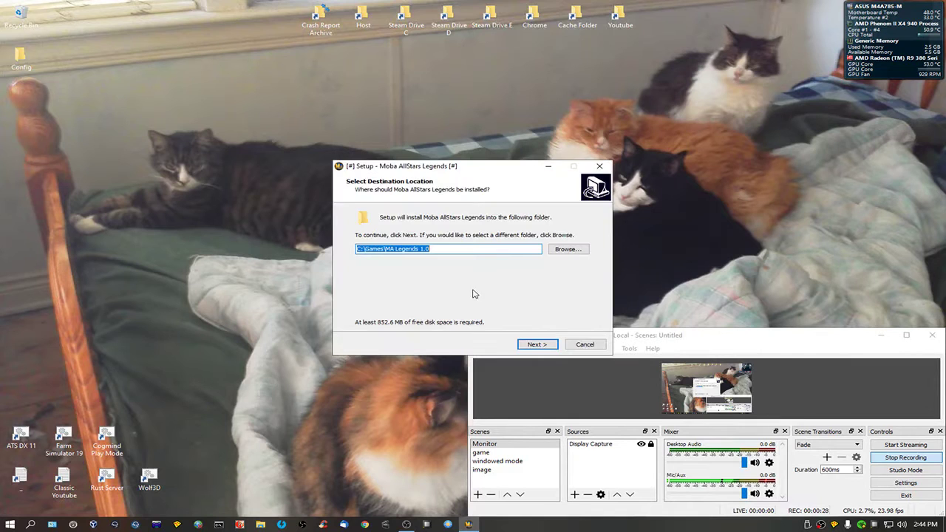
{"action": "left_click", "coordinate": [537, 345]}
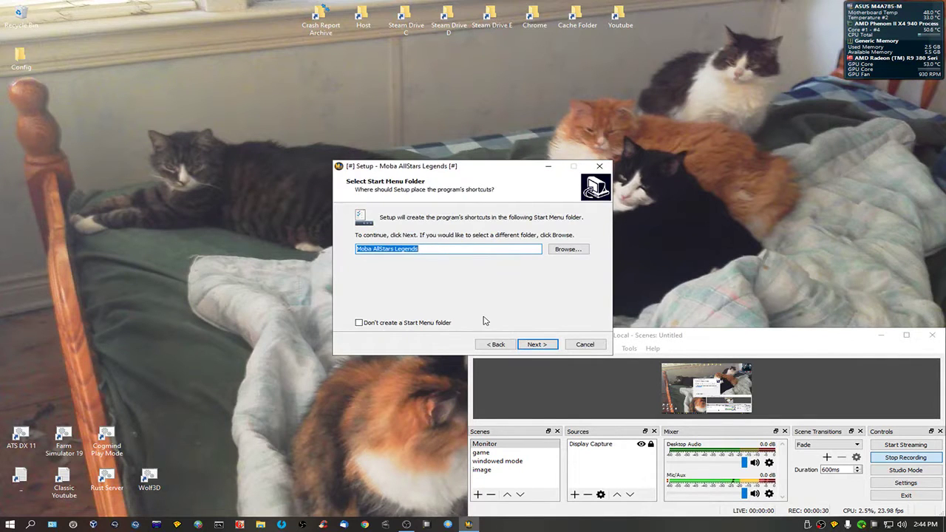
{"action": "left_click", "coordinate": [536, 346]}
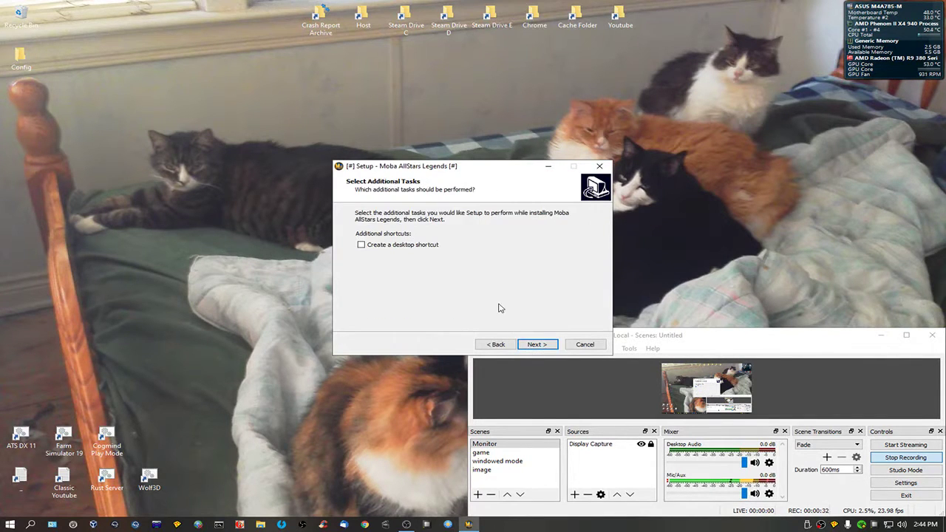
{"action": "left_click", "coordinate": [539, 345]}
{"action": "left_click", "coordinate": [539, 349]}
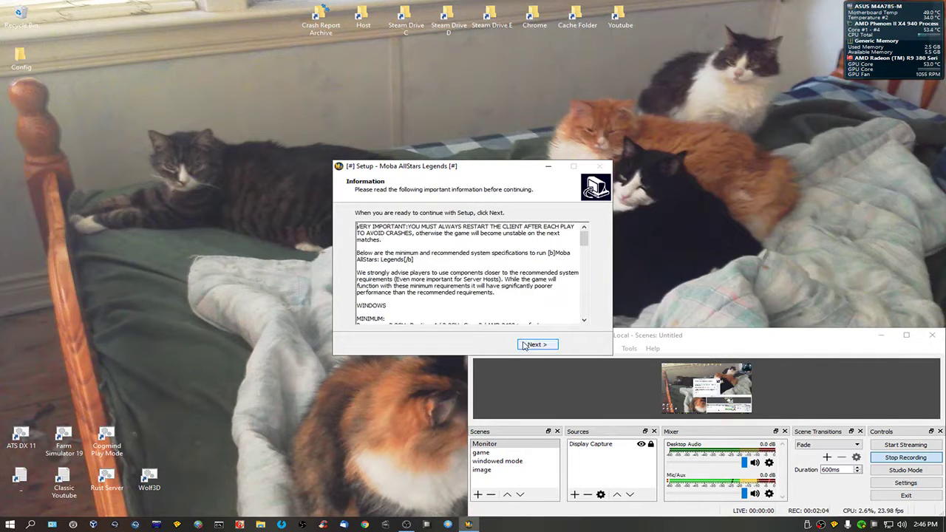
{"action": "left_click", "coordinate": [524, 345]}
{"action": "left_click", "coordinate": [526, 346]}
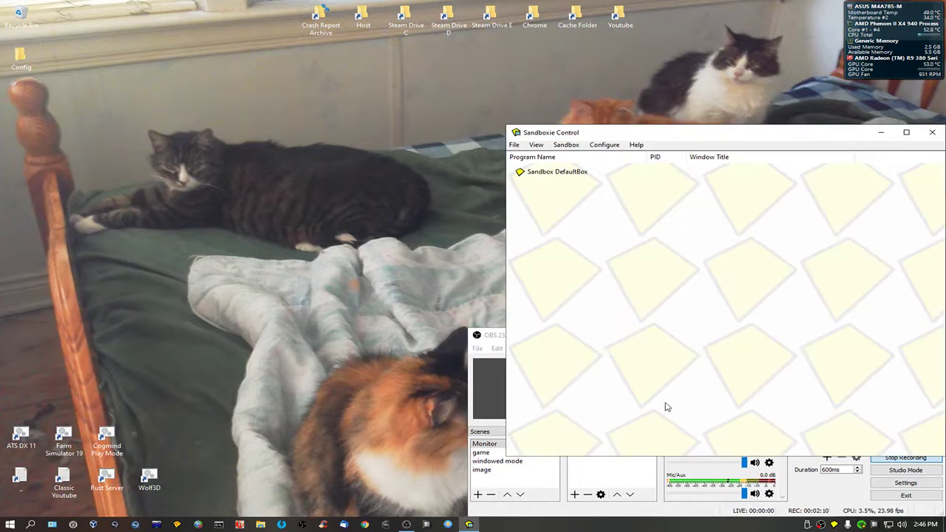
Step: Block all programs in the DefaultBox sandbox from accessing the Internet, apply the restriction, and close the sandbox settings
{"action": "right_click", "coordinate": [602, 173]}
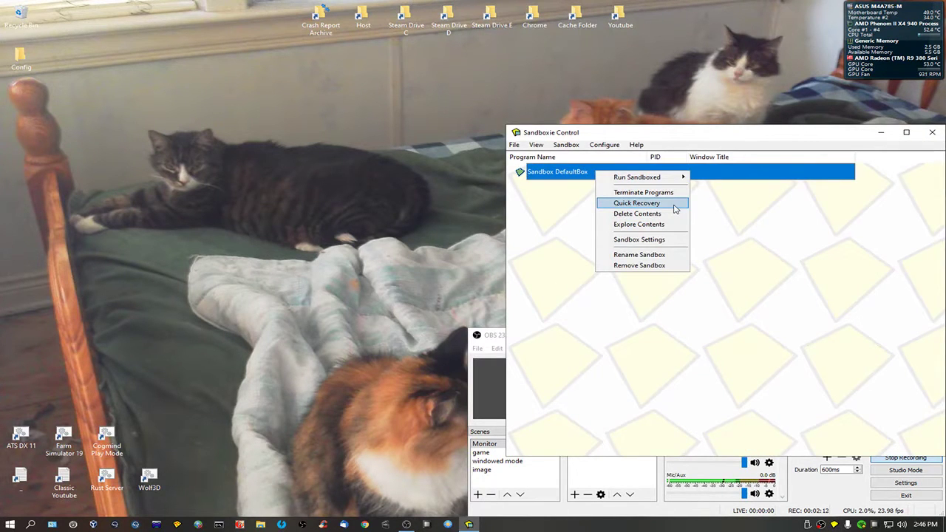
{"action": "left_click", "coordinate": [643, 239]}
{"action": "left_click", "coordinate": [289, 230]}
{"action": "left_click", "coordinate": [293, 237]}
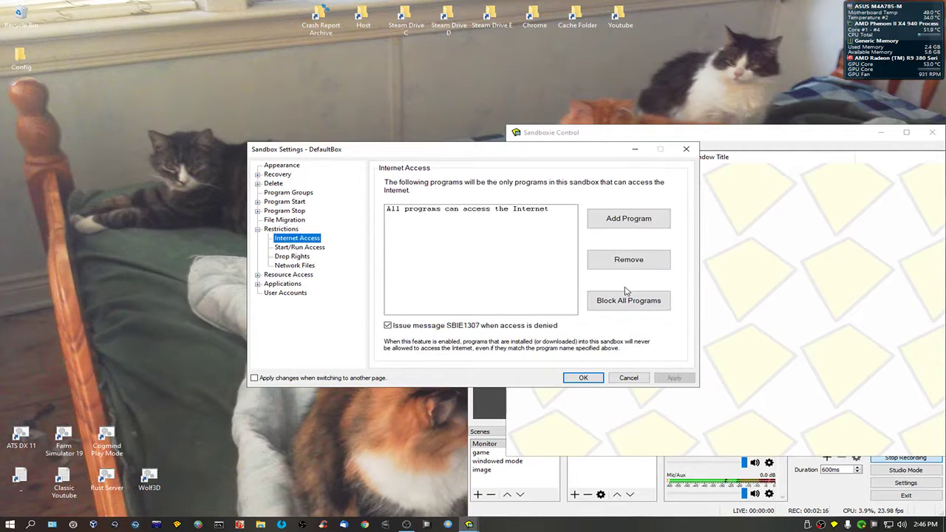
{"action": "left_click", "coordinate": [627, 300]}
{"action": "left_click", "coordinate": [667, 379]}
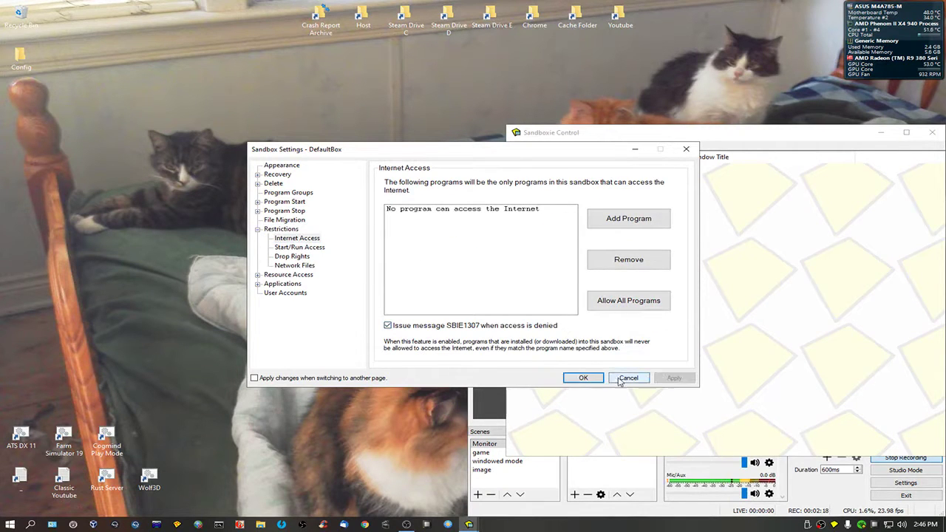
{"action": "left_click", "coordinate": [619, 381]}
Step: Explore the contents of DefaultBox and open the drive\C\Games\MA Legends 1.0 folder
{"action": "right_click", "coordinate": [562, 173]}
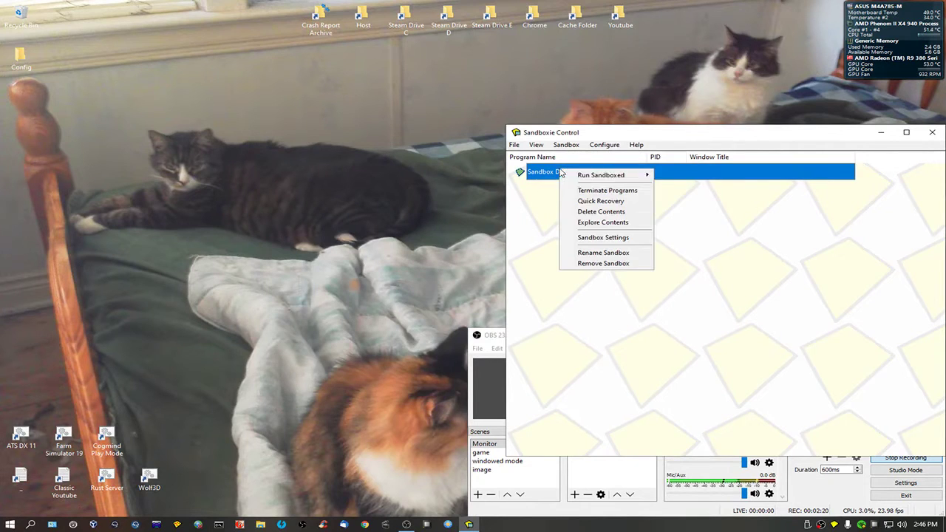
{"action": "left_click", "coordinate": [603, 222]}
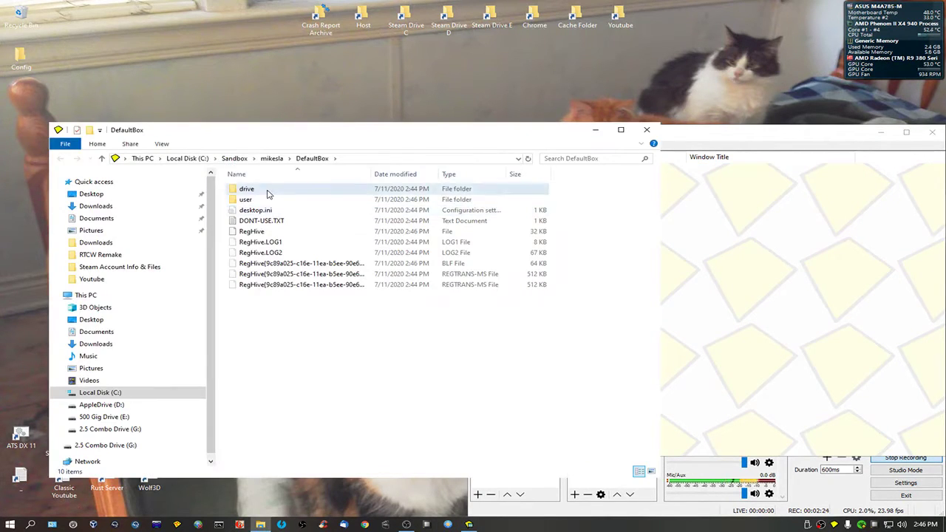
{"action": "double_click", "coordinate": [247, 189]}
{"action": "double_click", "coordinate": [246, 189]}
{"action": "double_click", "coordinate": [250, 189]}
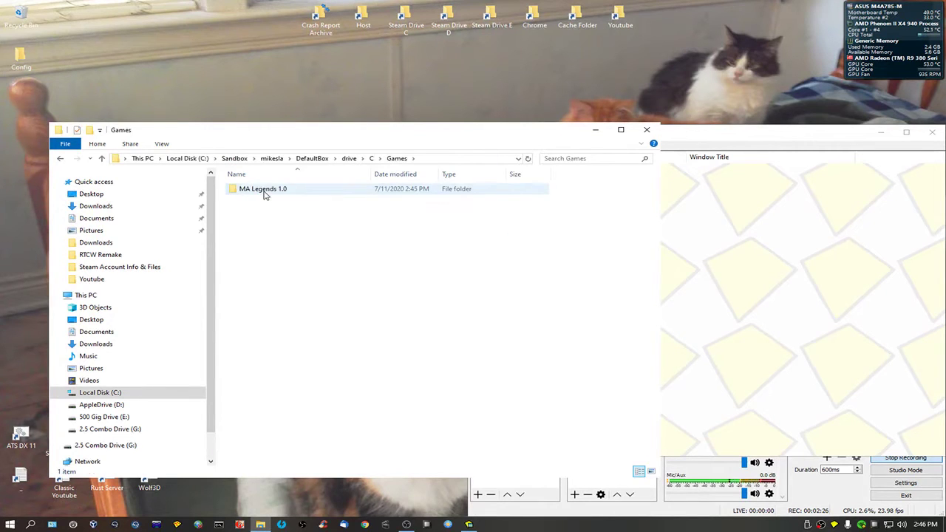
{"action": "double_click", "coordinate": [264, 193]}
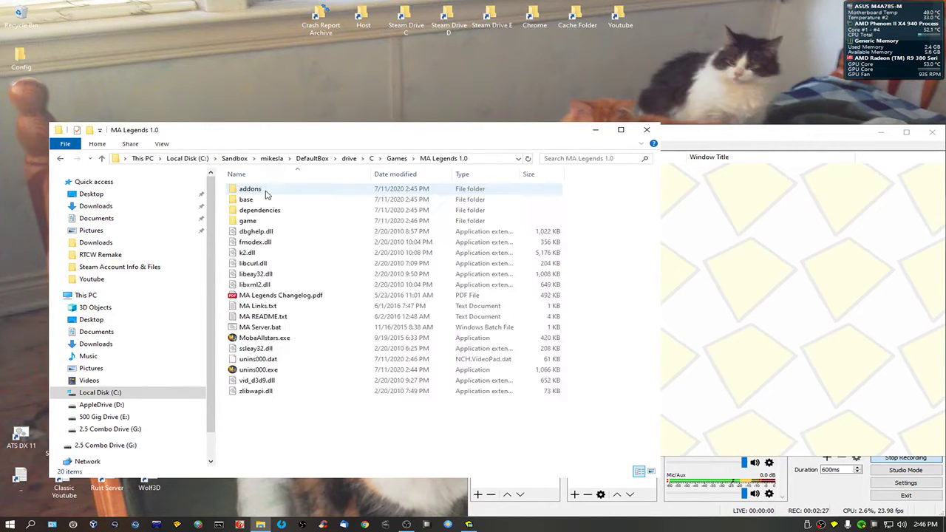
Step: Try to launch MobaAllstars.exe, decline saving a crash report, and close the Sandboxie message and the folder window
{"action": "right_click", "coordinate": [317, 340]}
{"action": "left_click", "coordinate": [292, 341]}
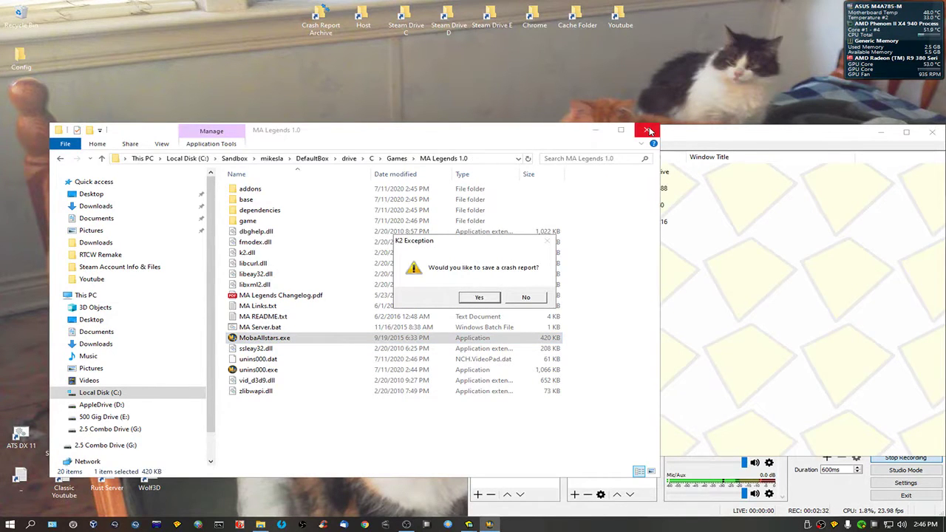
{"action": "left_click", "coordinate": [526, 299]}
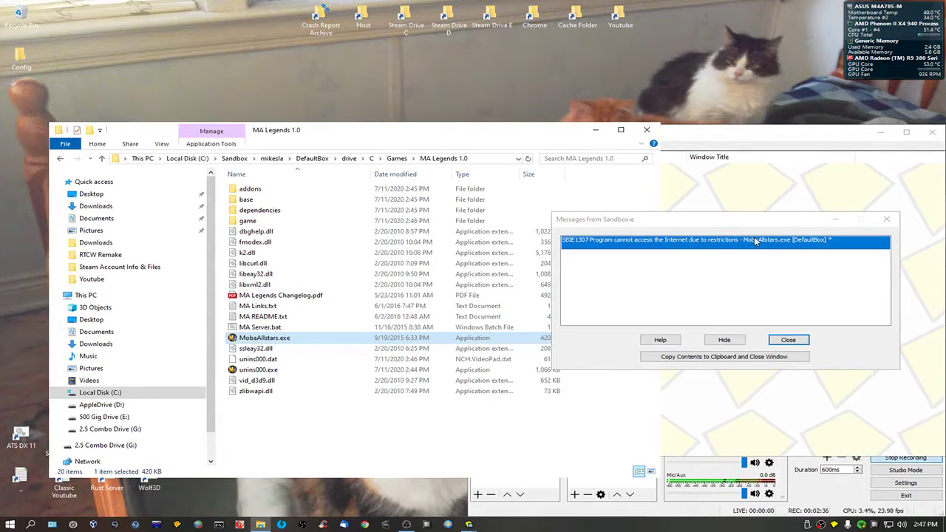
{"action": "left_click", "coordinate": [789, 340]}
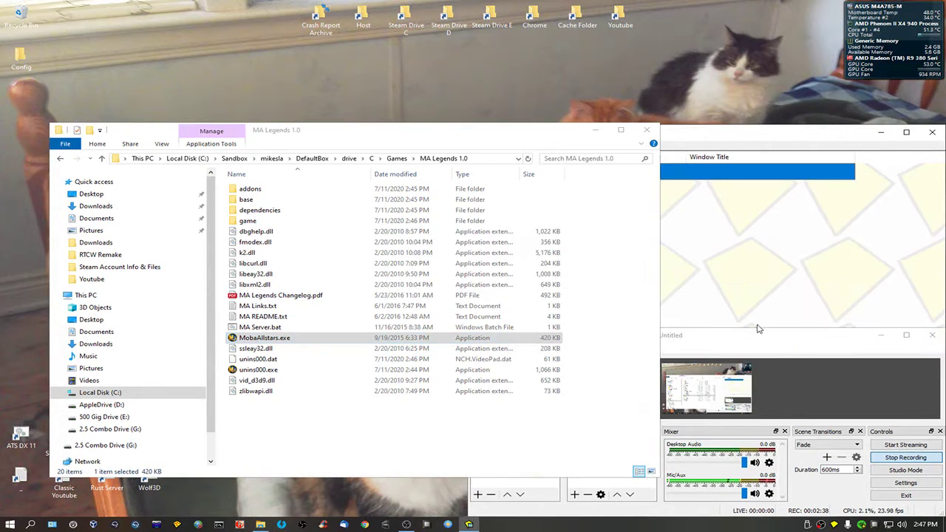
{"action": "left_click", "coordinate": [645, 132]}
Step: Allow all programs in the DefaultBox sandbox to access the Internet and save the sandbox settings
{"action": "right_click", "coordinate": [598, 171]}
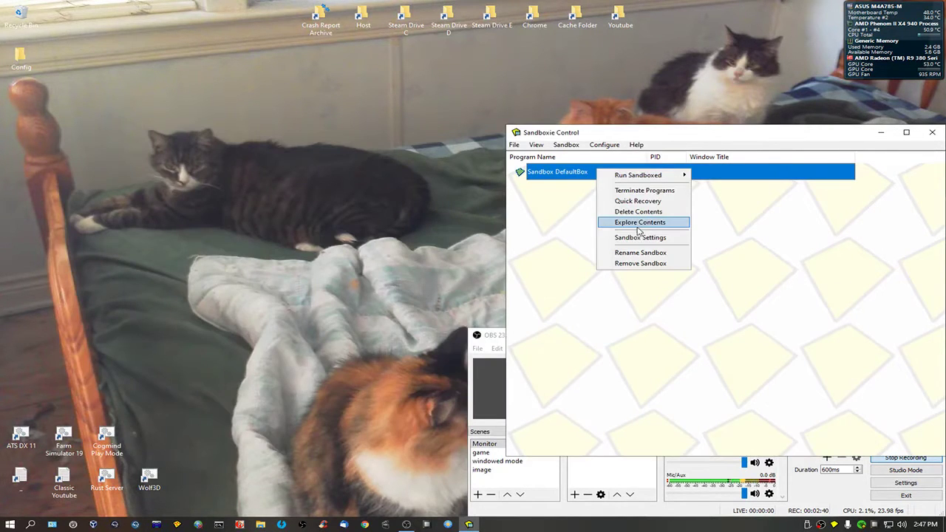
{"action": "left_click", "coordinate": [640, 238]}
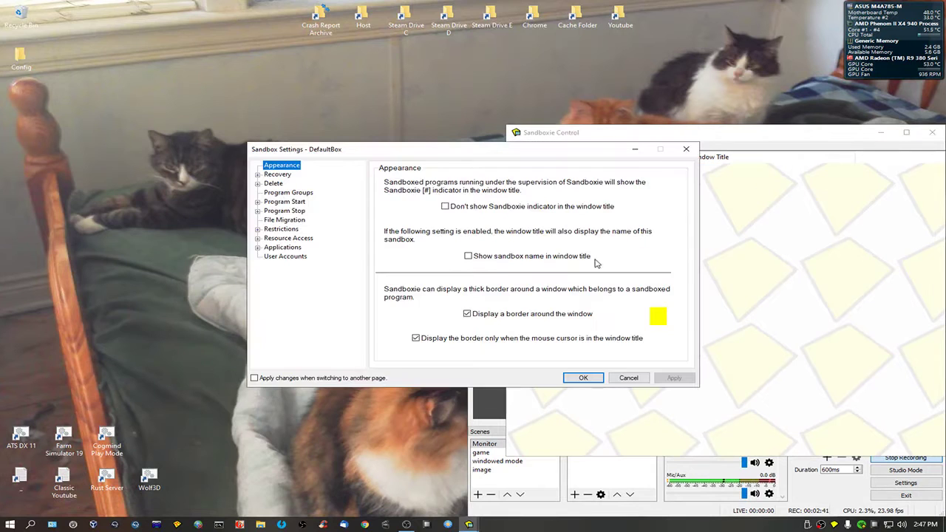
{"action": "left_click", "coordinate": [292, 230]}
{"action": "left_click", "coordinate": [300, 239]}
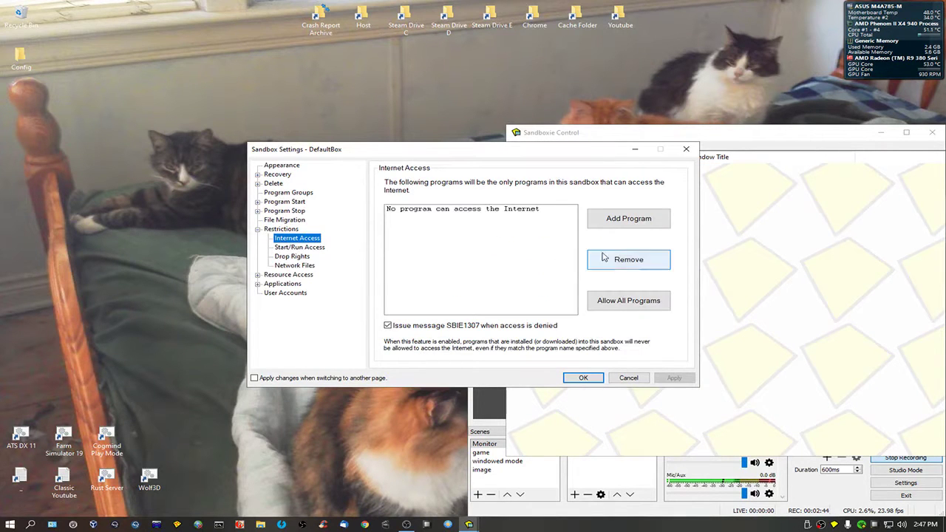
{"action": "left_click", "coordinate": [621, 302]}
{"action": "left_click", "coordinate": [580, 378]}
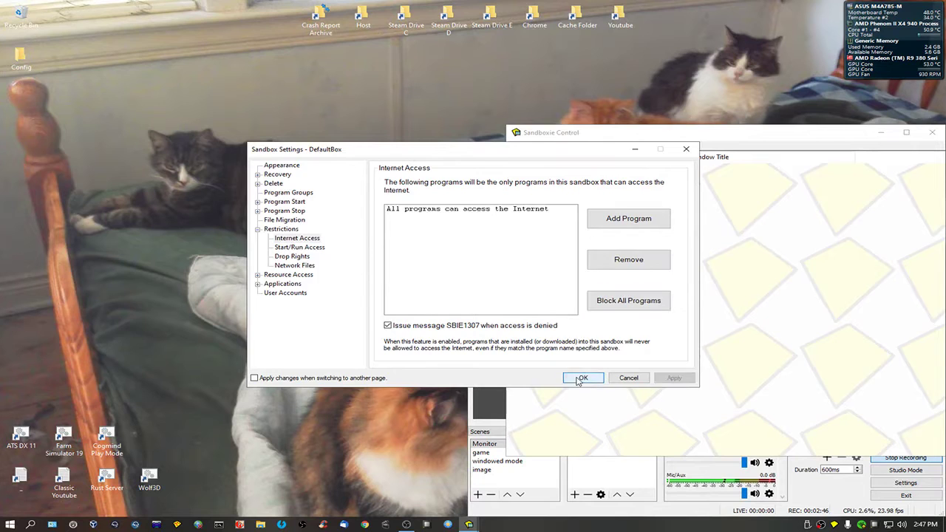
Step: Open the MA Legends 1.0 game folder inside the DefaultBox contents and run MobaAllstars.exe
{"action": "right_click", "coordinate": [562, 173]}
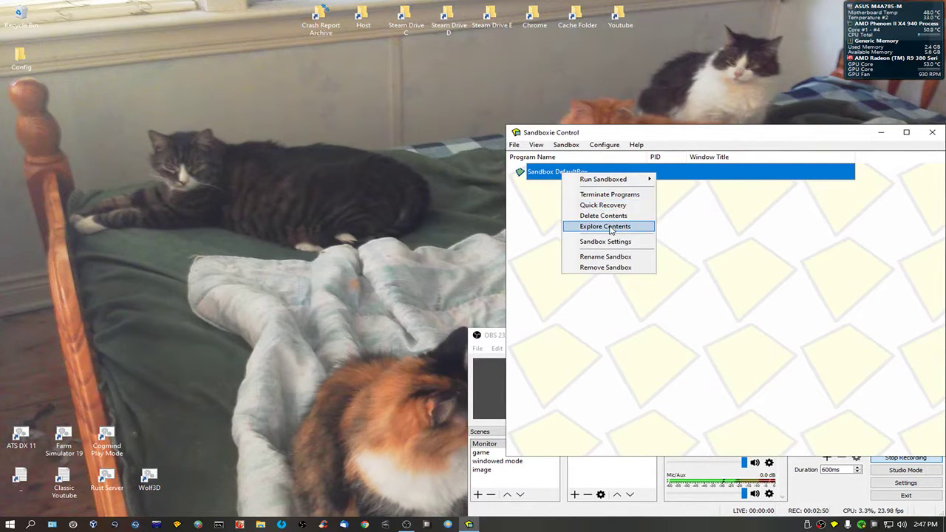
{"action": "mouse_move", "coordinate": [620, 183]}
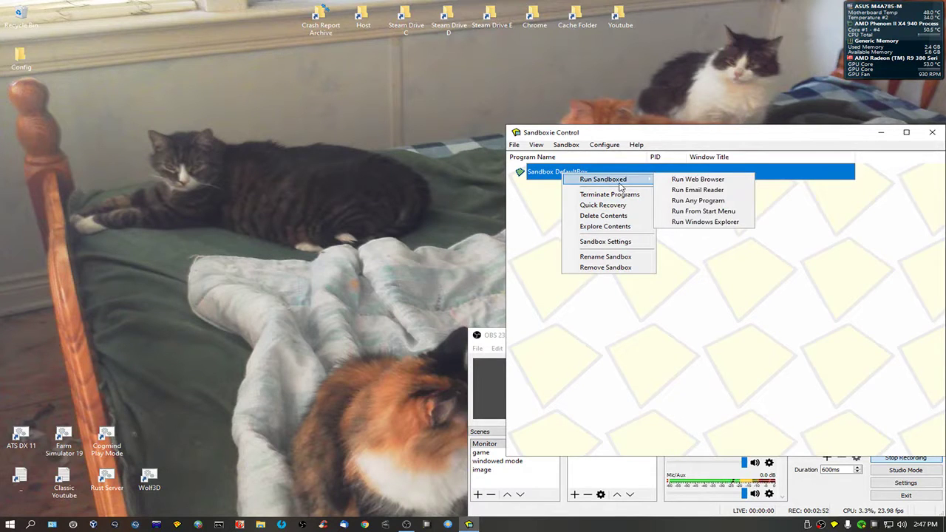
{"action": "left_click", "coordinate": [610, 229]}
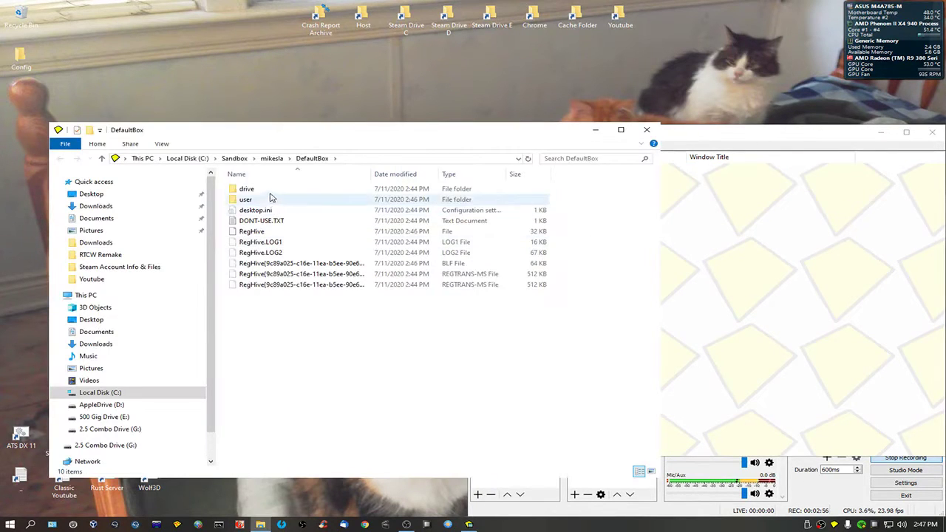
{"action": "double_click", "coordinate": [271, 193]}
{"action": "double_click", "coordinate": [270, 194]}
{"action": "double_click", "coordinate": [270, 194]}
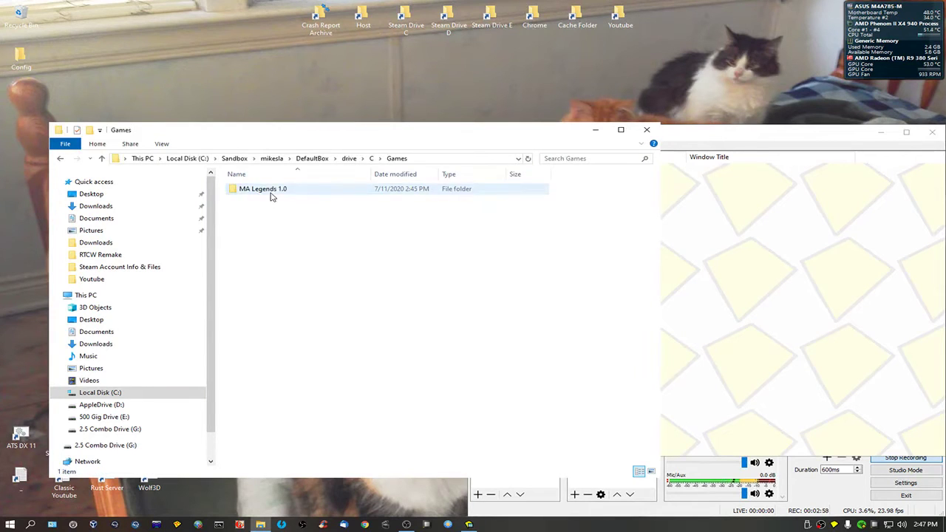
{"action": "double_click", "coordinate": [270, 194]}
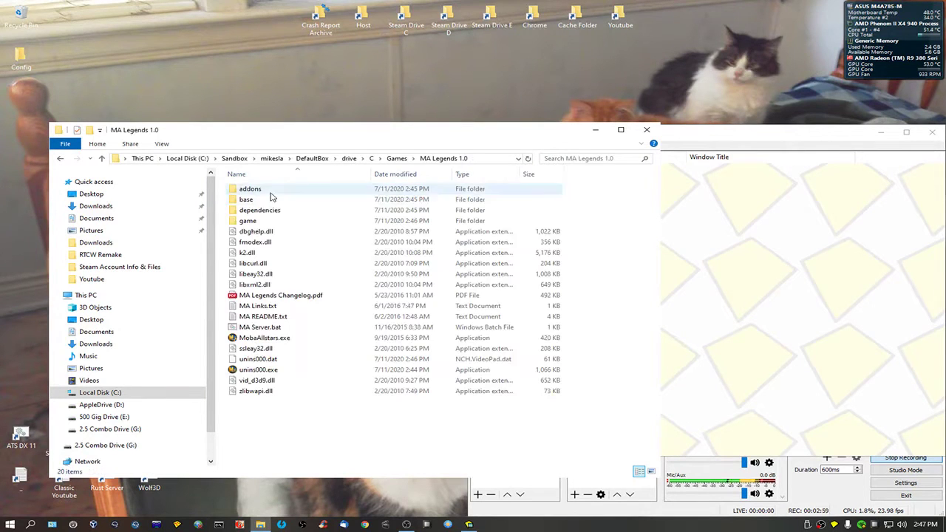
{"action": "double_click", "coordinate": [302, 338]}
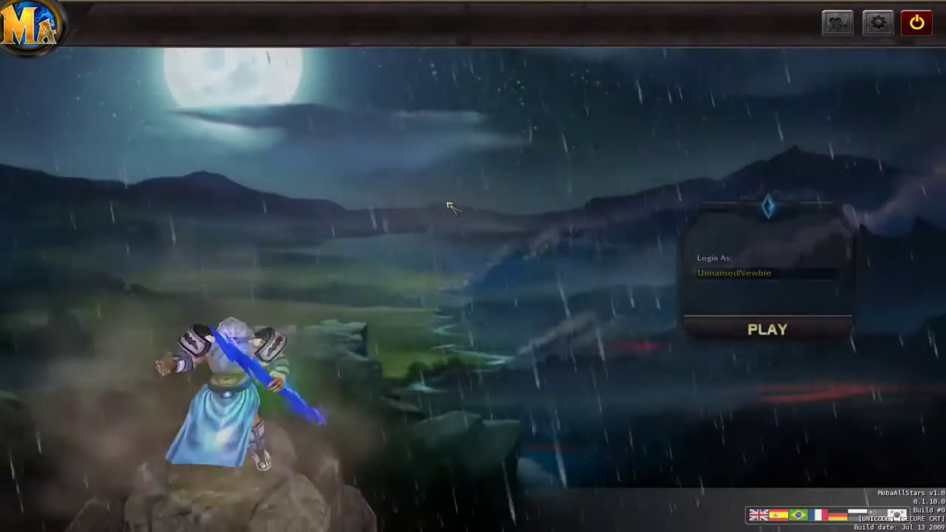
Step: Log in to the game with the login name pickles
{"action": "left_click", "coordinate": [779, 278]}
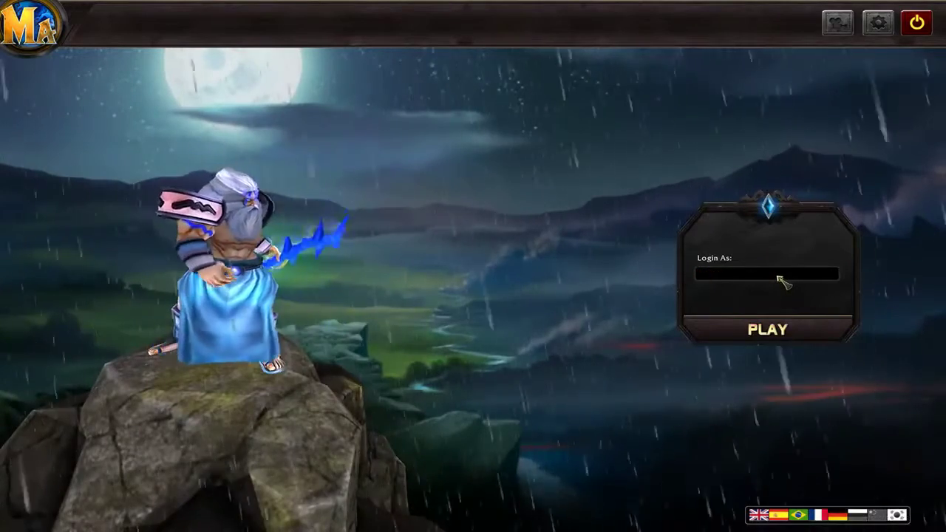
{"action": "type", "text": "pickle"}
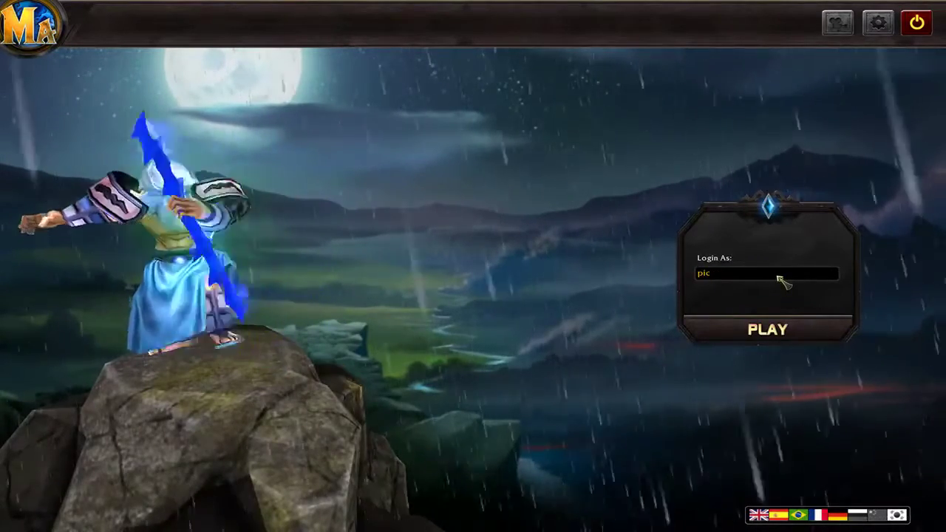
{"action": "type", "text": "s"}
{"action": "left_click", "coordinate": [769, 329]}
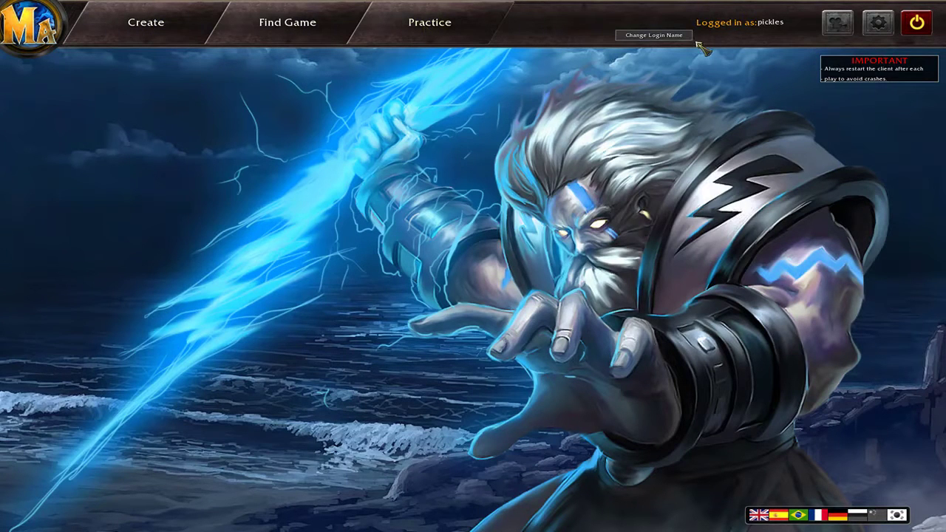
Step: Review the game's graphic options, apply the current settings, and close the options window
{"action": "left_click", "coordinate": [874, 26]}
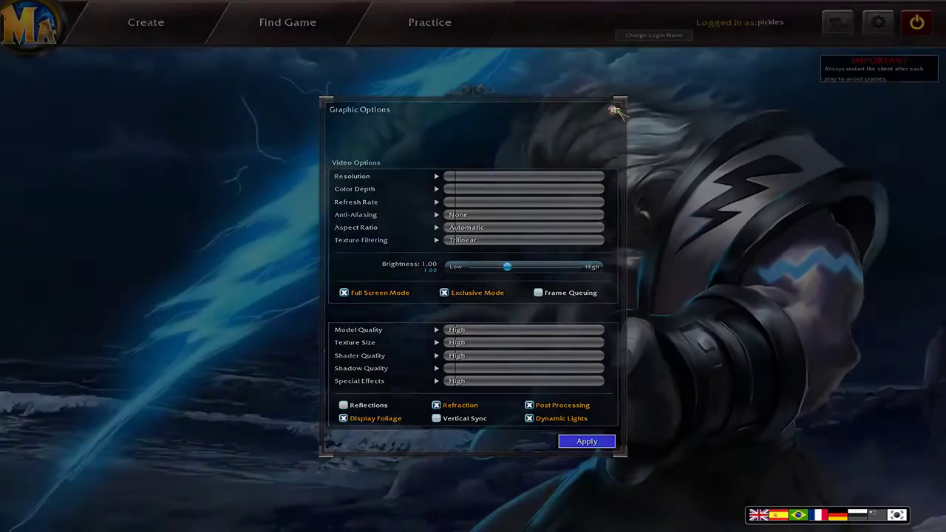
{"action": "left_click", "coordinate": [613, 110]}
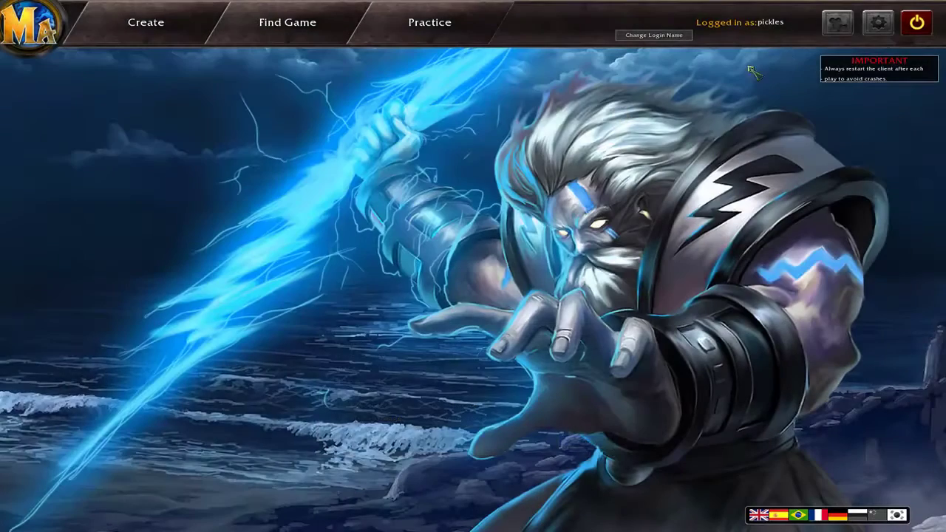
{"action": "left_click", "coordinate": [871, 26]}
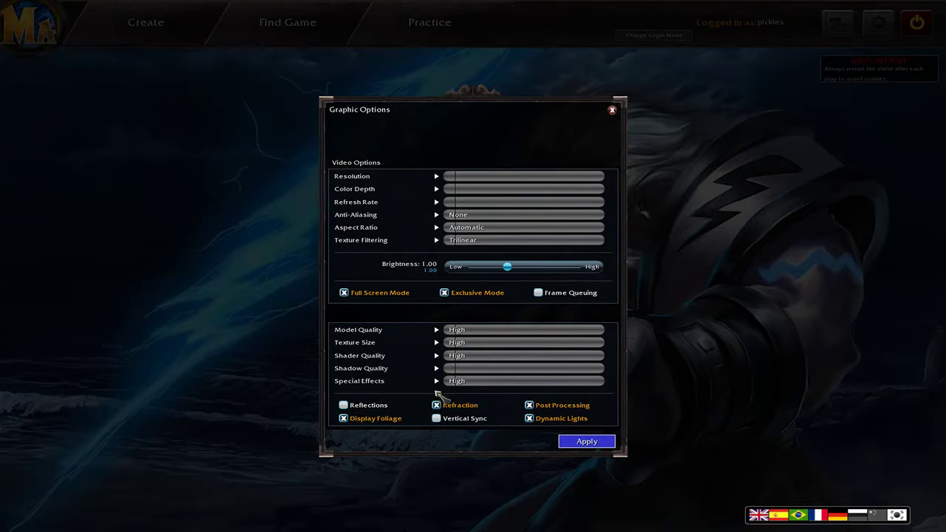
{"action": "left_click", "coordinate": [588, 442]}
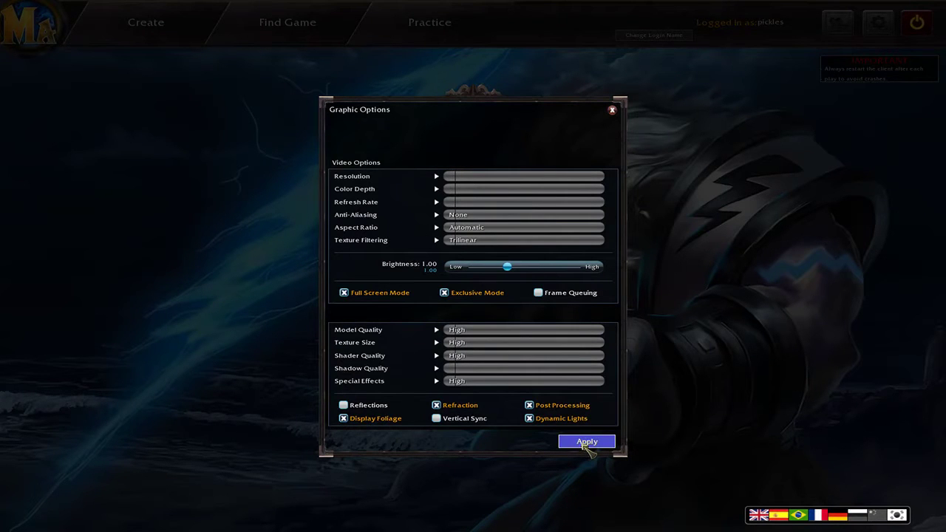
{"action": "left_click", "coordinate": [613, 110]}
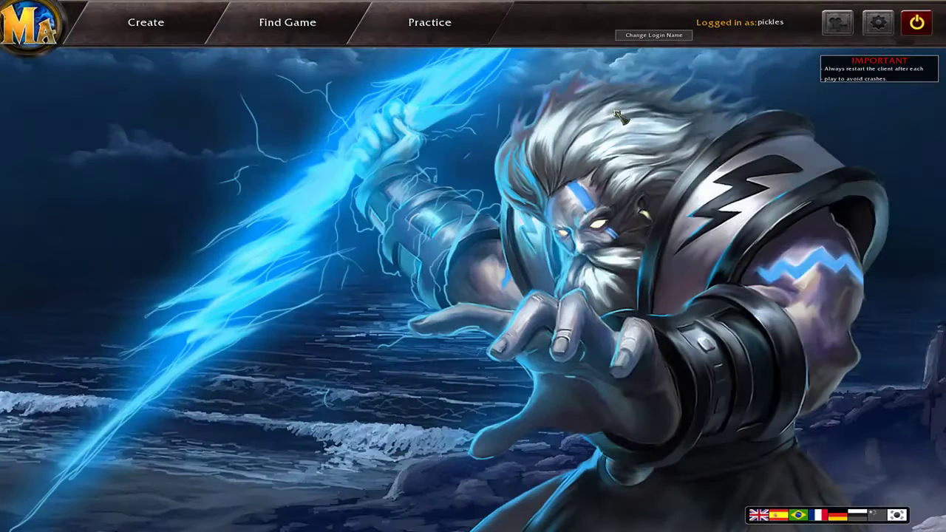
Step: Start a practice match and page through the game hints on the loading screen
{"action": "left_click", "coordinate": [429, 24]}
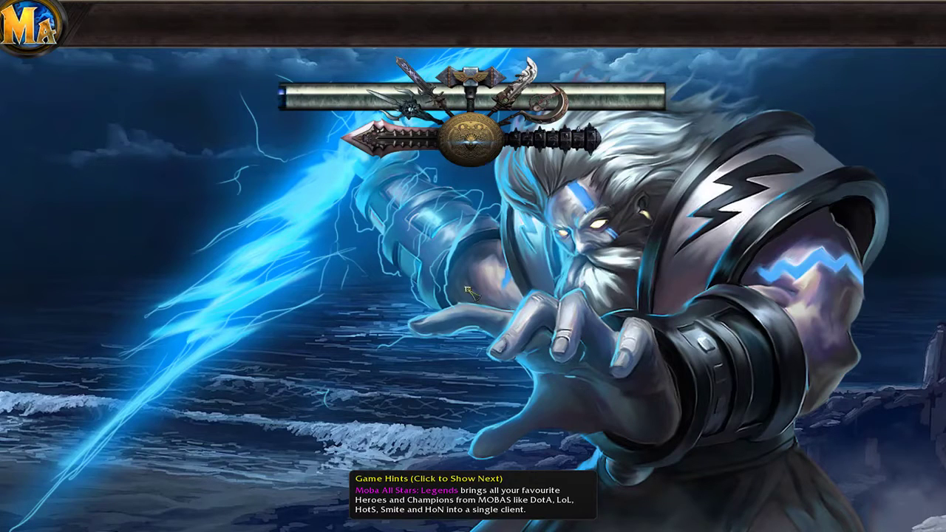
{"action": "left_click", "coordinate": [503, 488]}
{"action": "left_click", "coordinate": [507, 486]}
{"action": "left_click", "coordinate": [507, 486]}
{"action": "left_click", "coordinate": [507, 485]}
{"action": "left_click", "coordinate": [507, 486]}
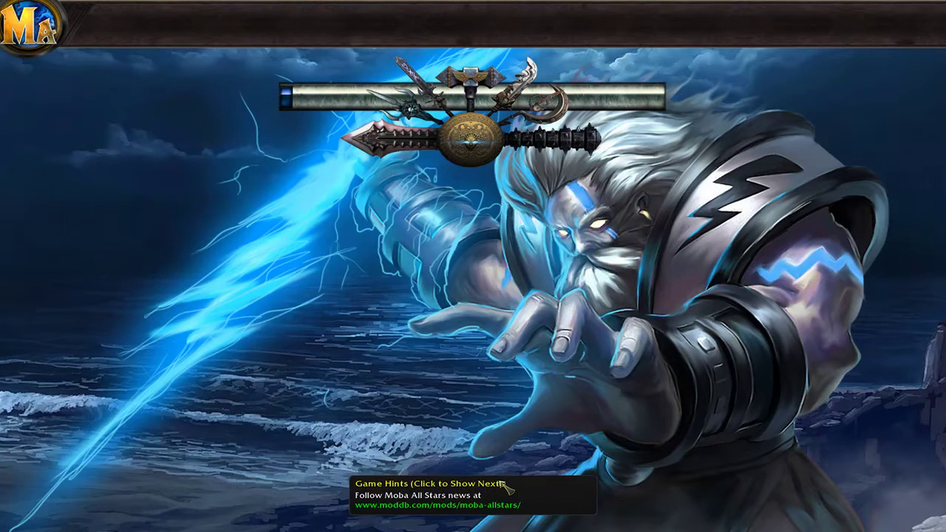
{"action": "left_click", "coordinate": [507, 486]}
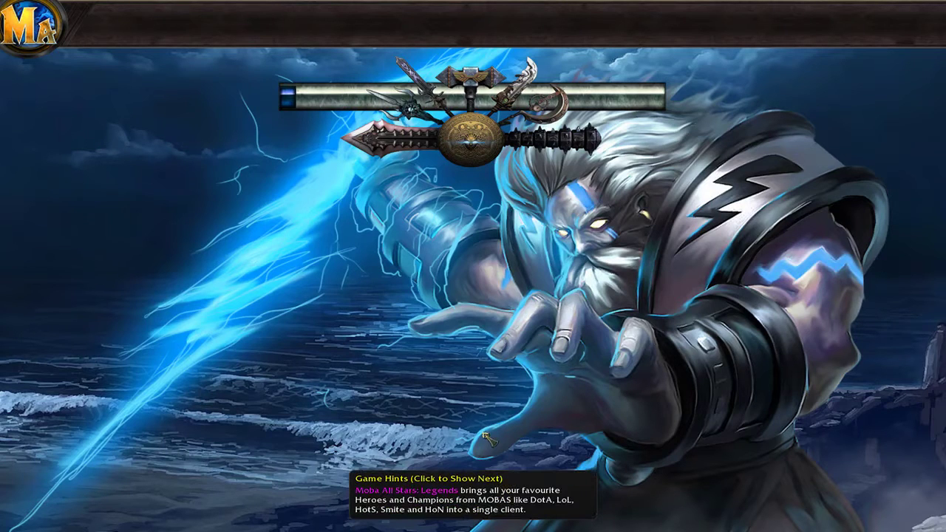